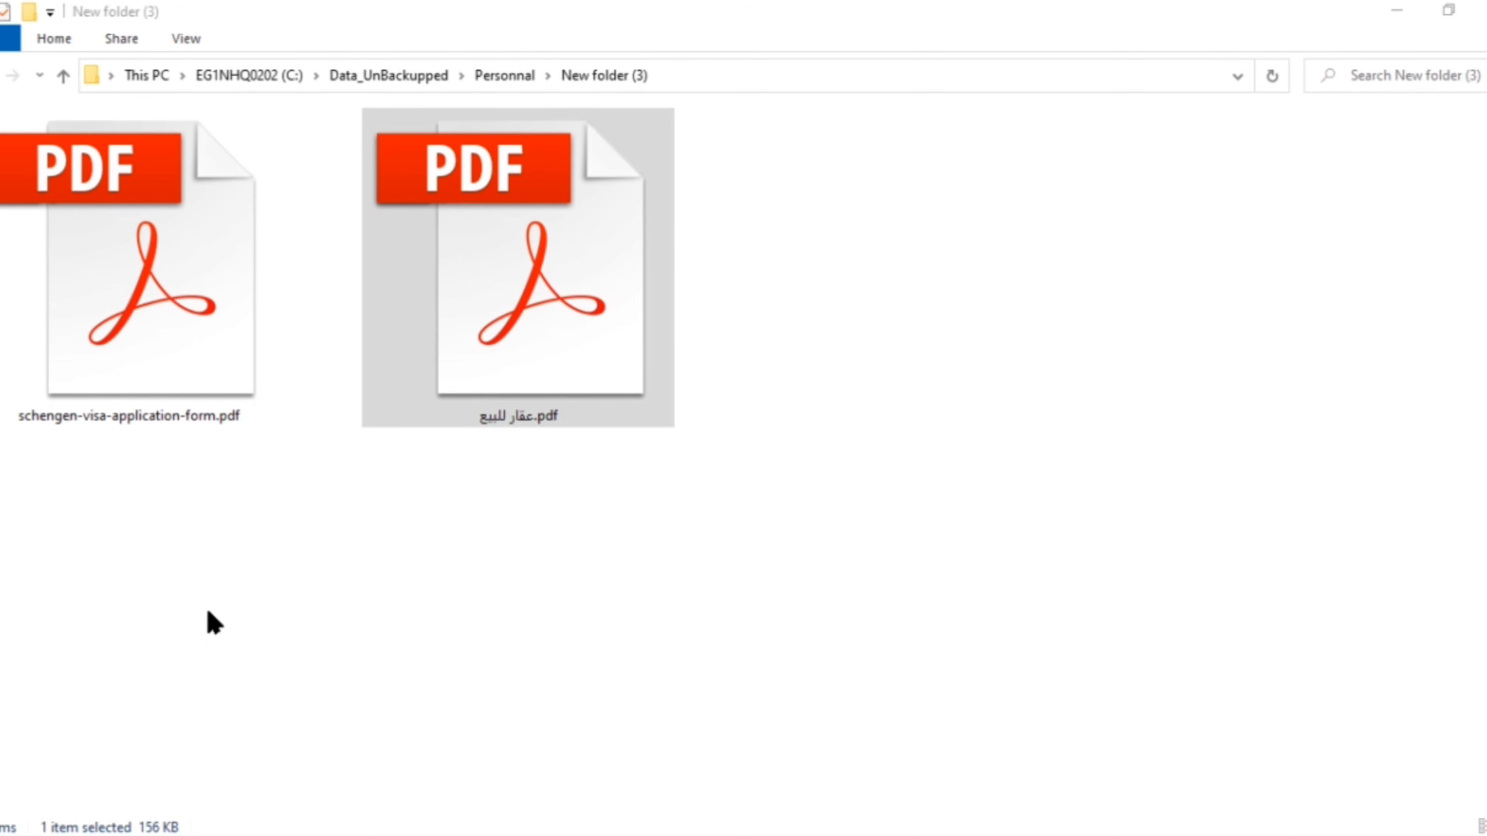
pyautogui.click(181, 282)
pyautogui.doubleClick(182, 282)
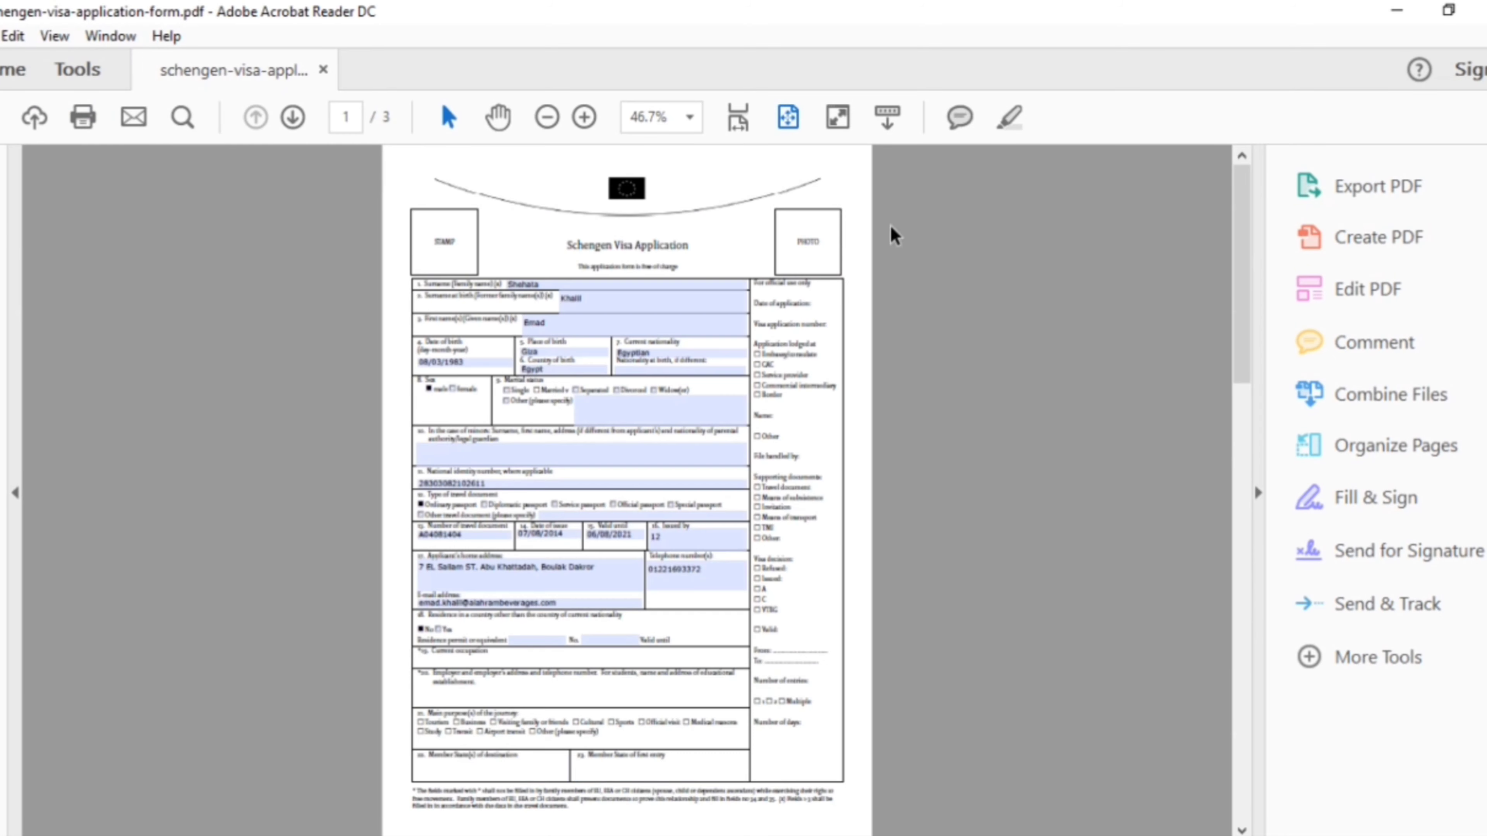
pyautogui.click(689, 118)
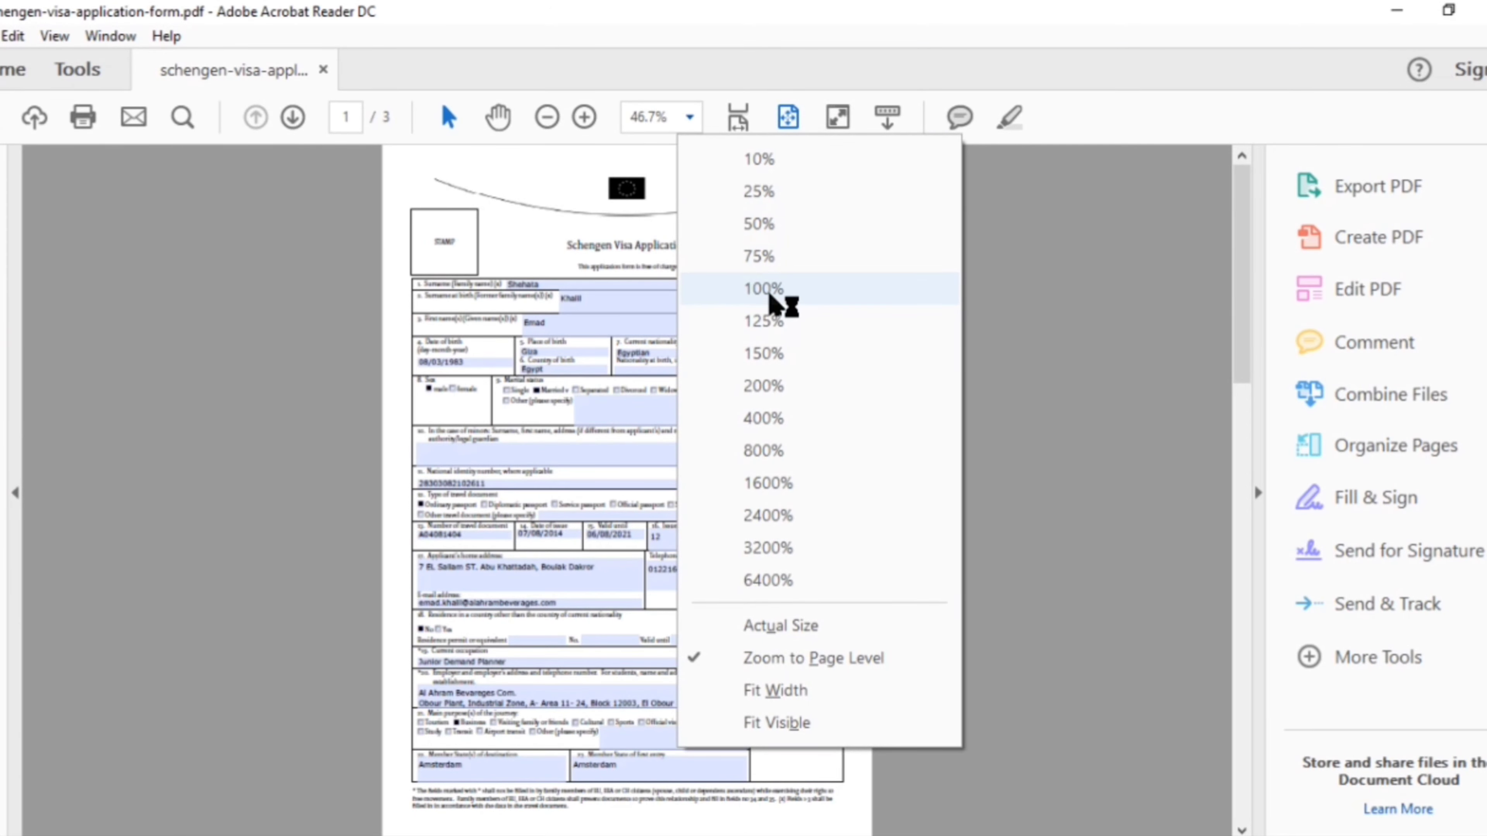
pyautogui.click(769, 290)
pyautogui.click(1428, 175)
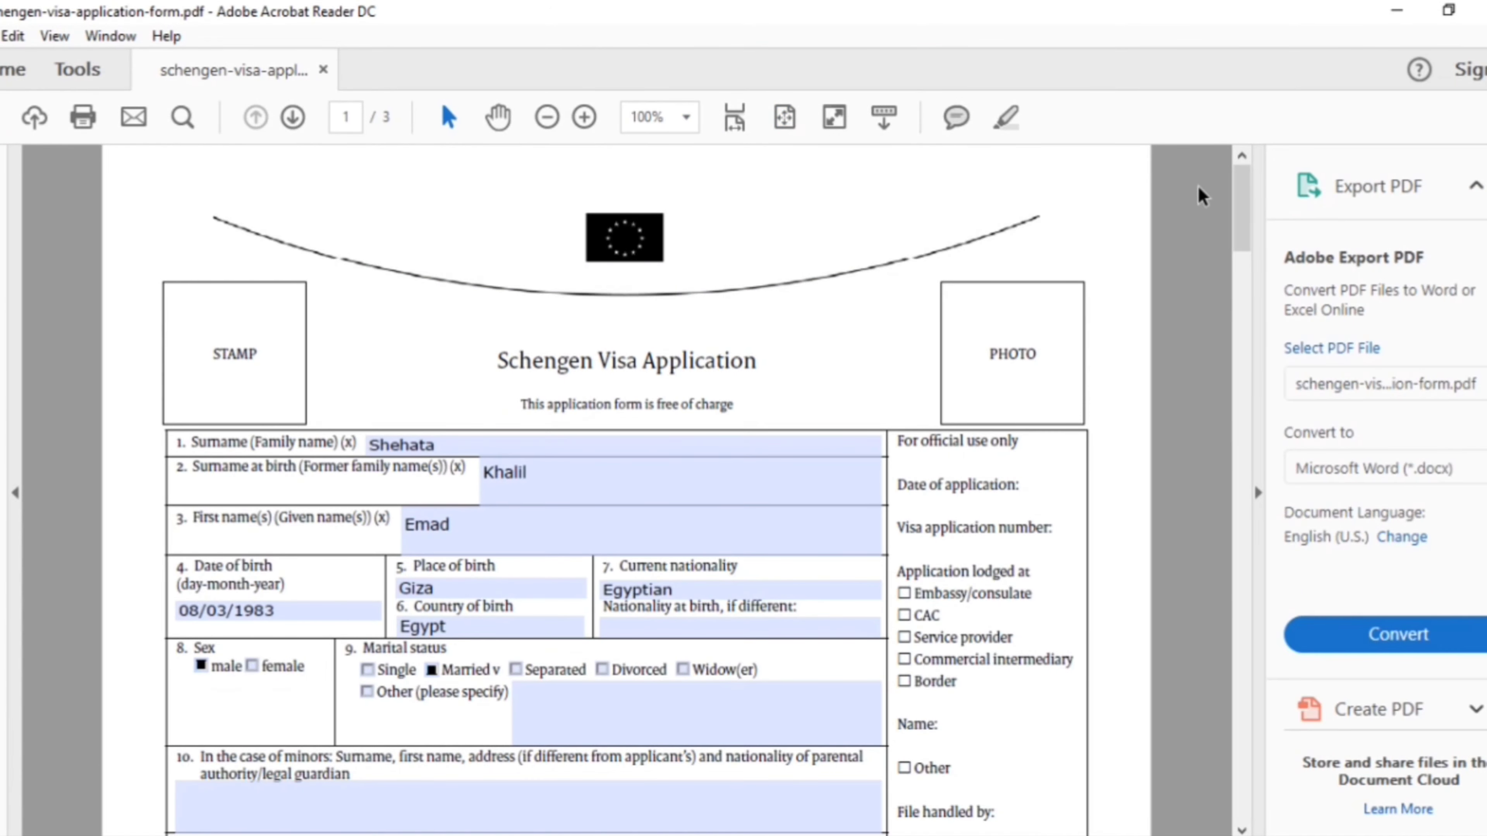
pyautogui.moveTo(1241, 199); pyautogui.dragTo(1258, 541)
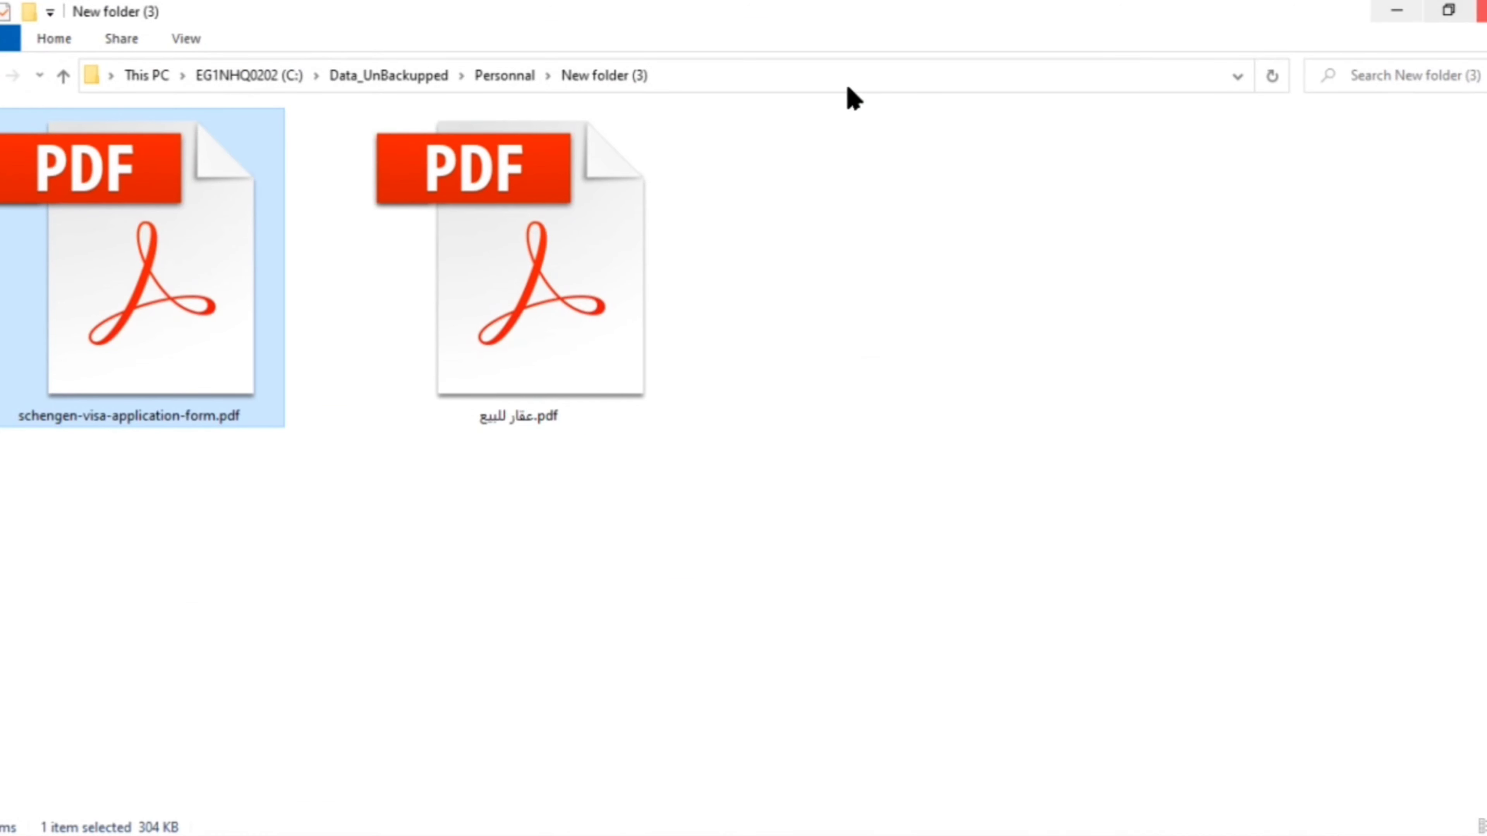
pyautogui.click(561, 277)
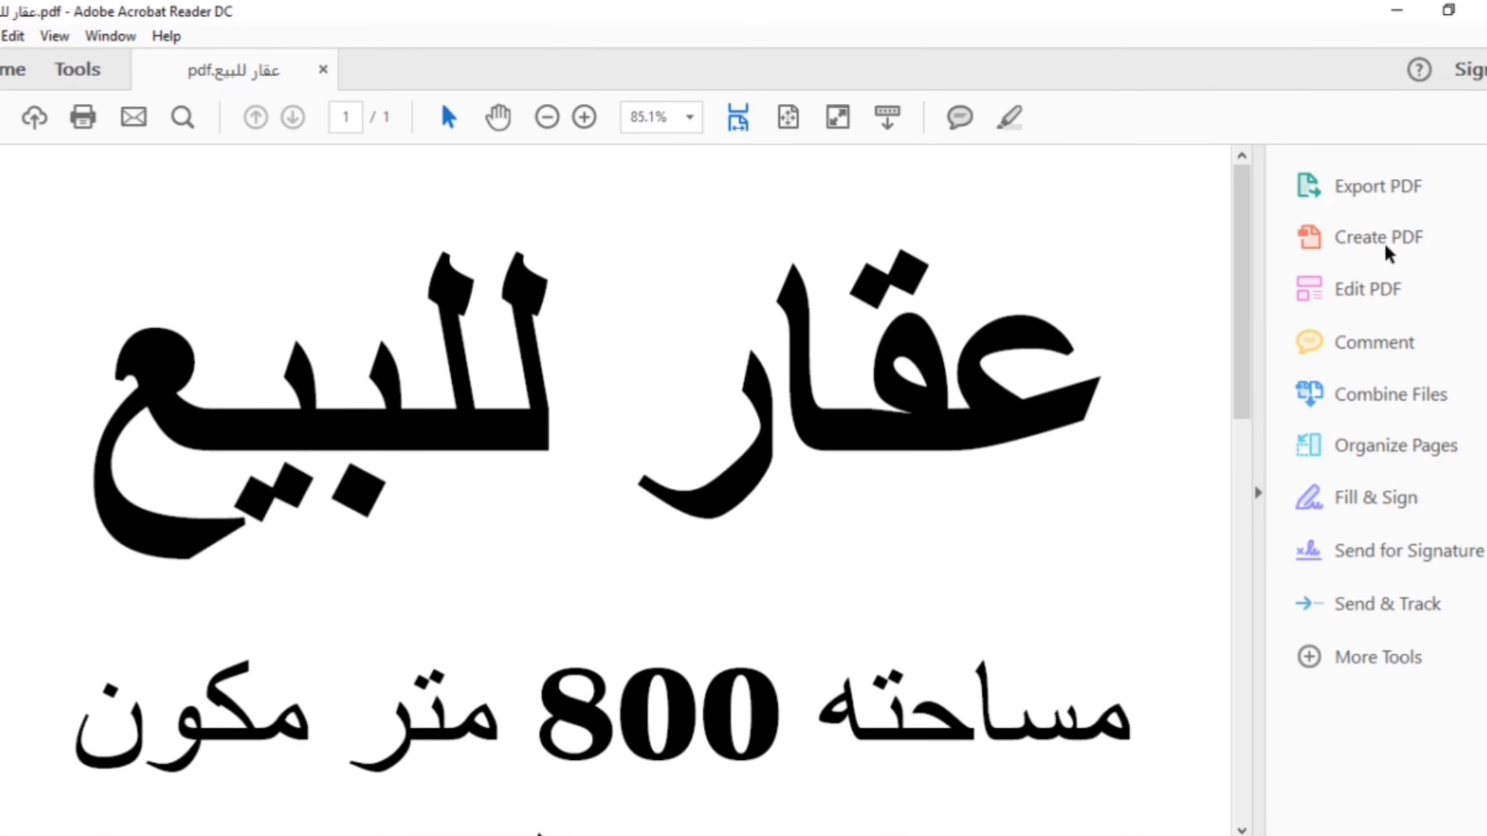
pyautogui.click(1257, 494)
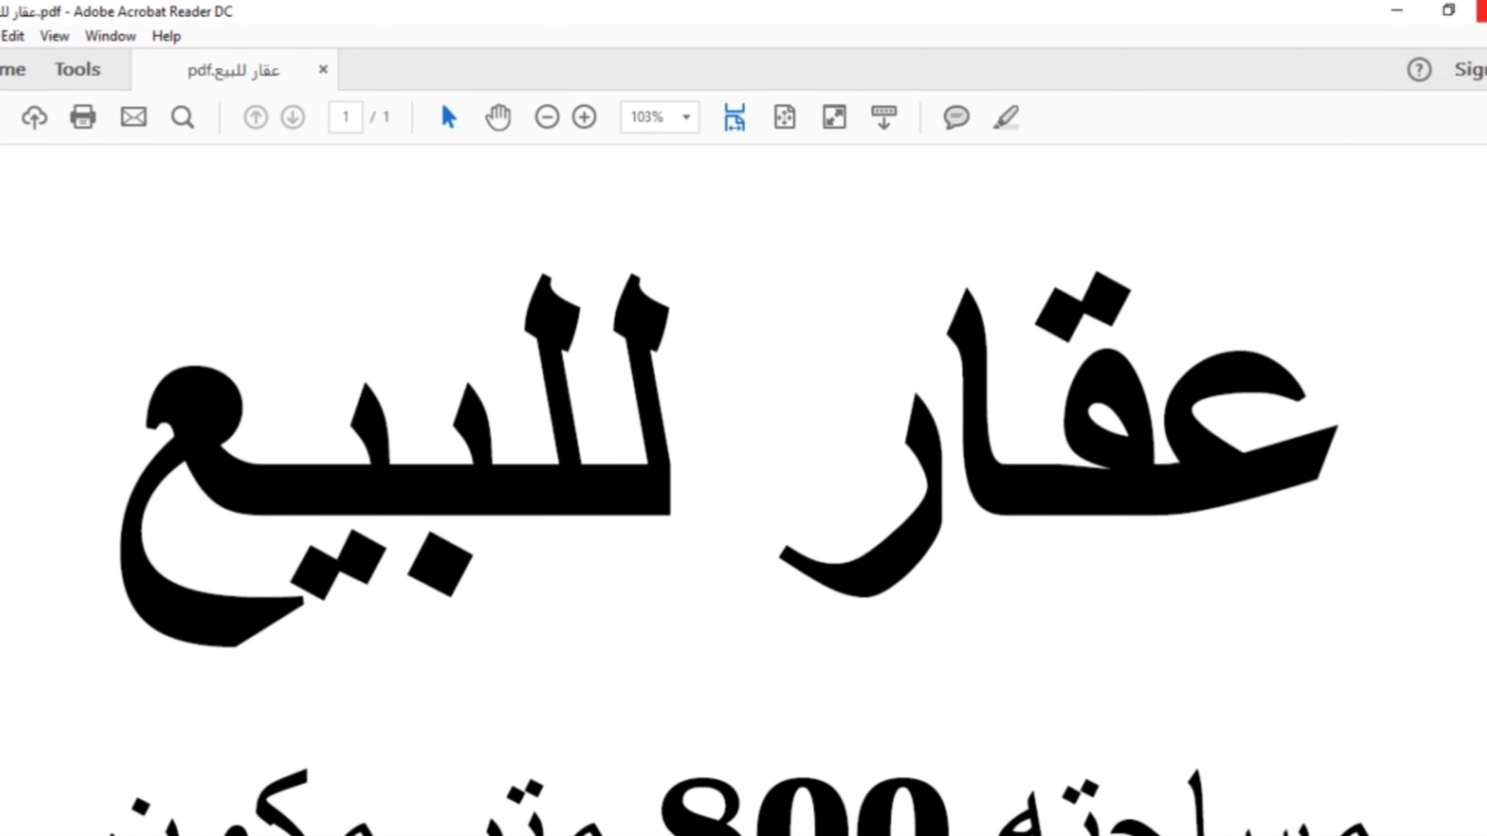
pyautogui.click(1481, 11)
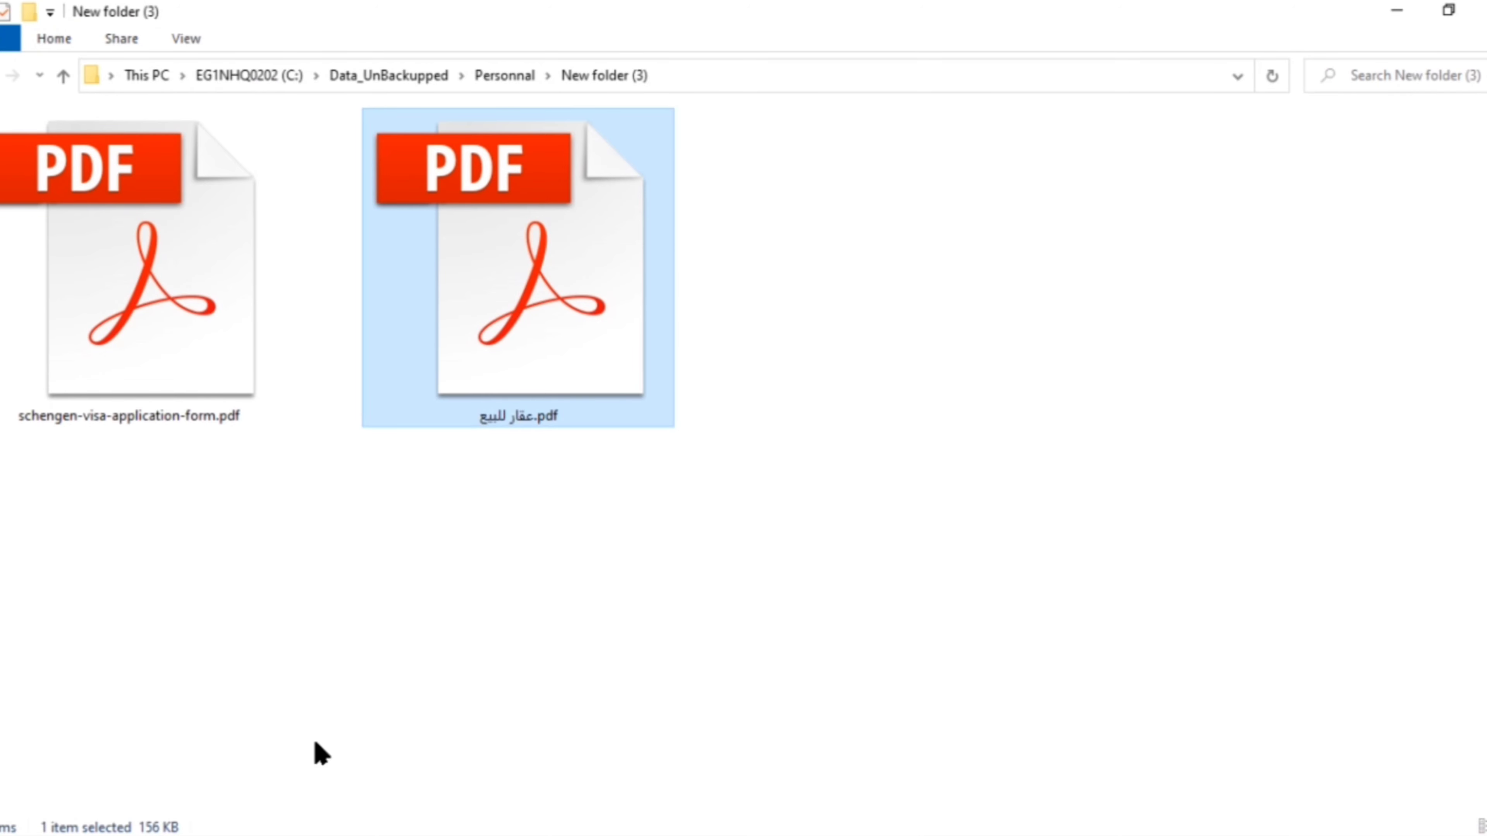
# - Launch Word 2016 from the Windows search with 'wor'
pyautogui.press('super+s')
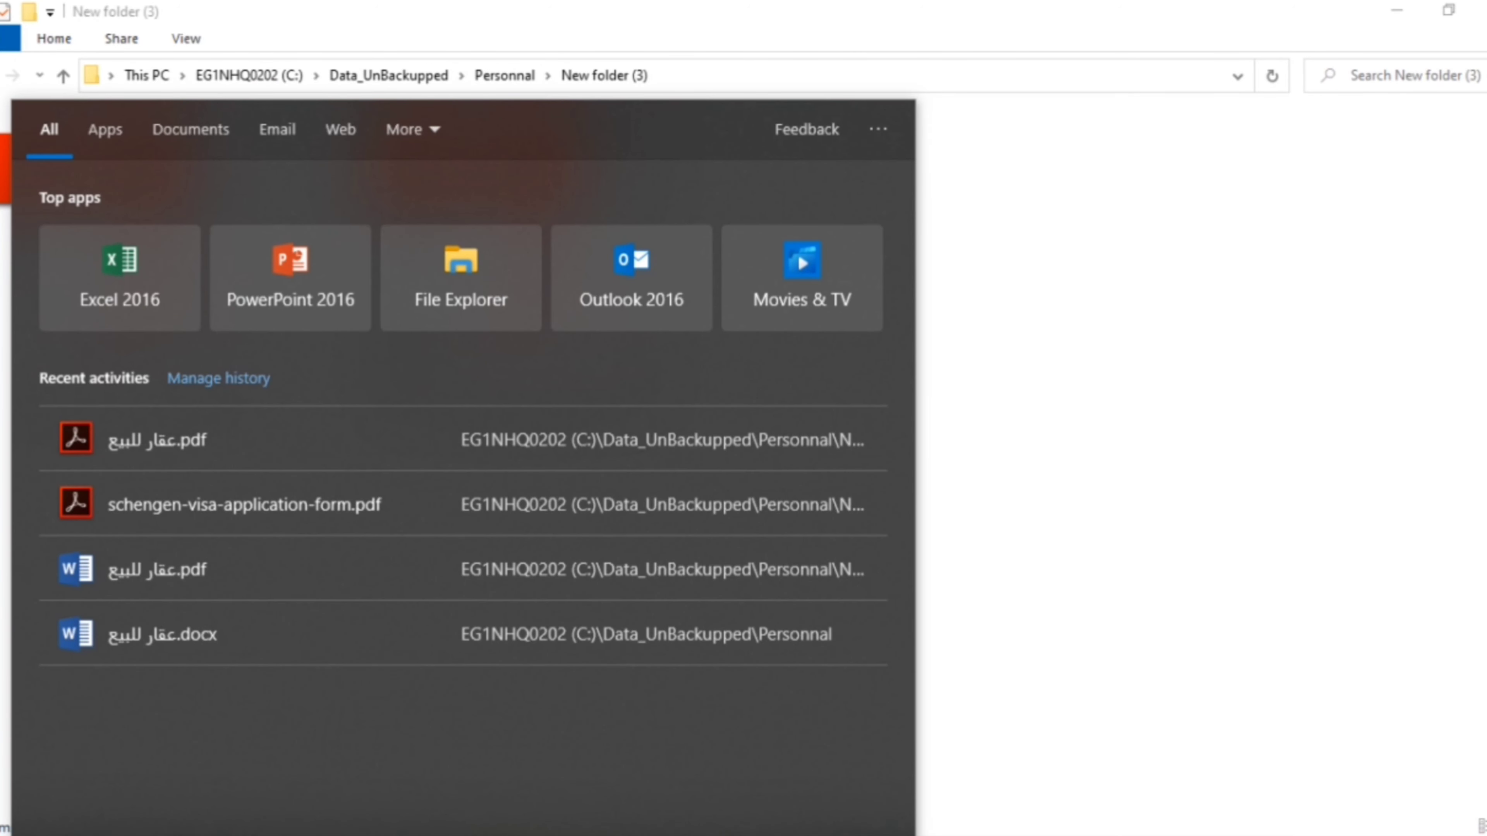
pyautogui.write('wor')
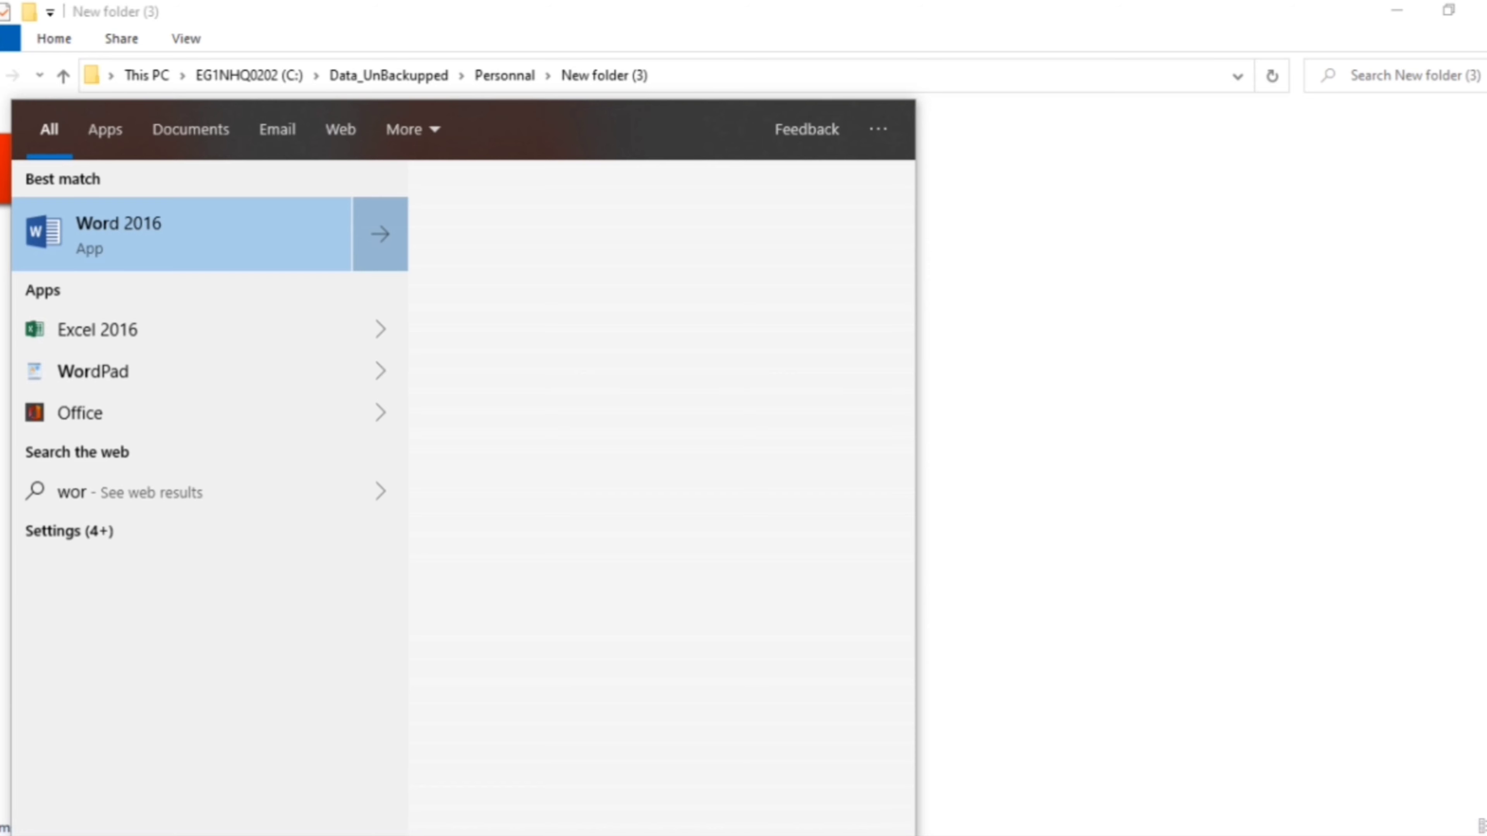
pyautogui.press('Return')
# - Drop schengen-visa-application-form.pdf onto Word's start screen and accept the PDF Reflow warning
pyautogui.moveTo(814, 105); pyautogui.dragTo(894, 234)
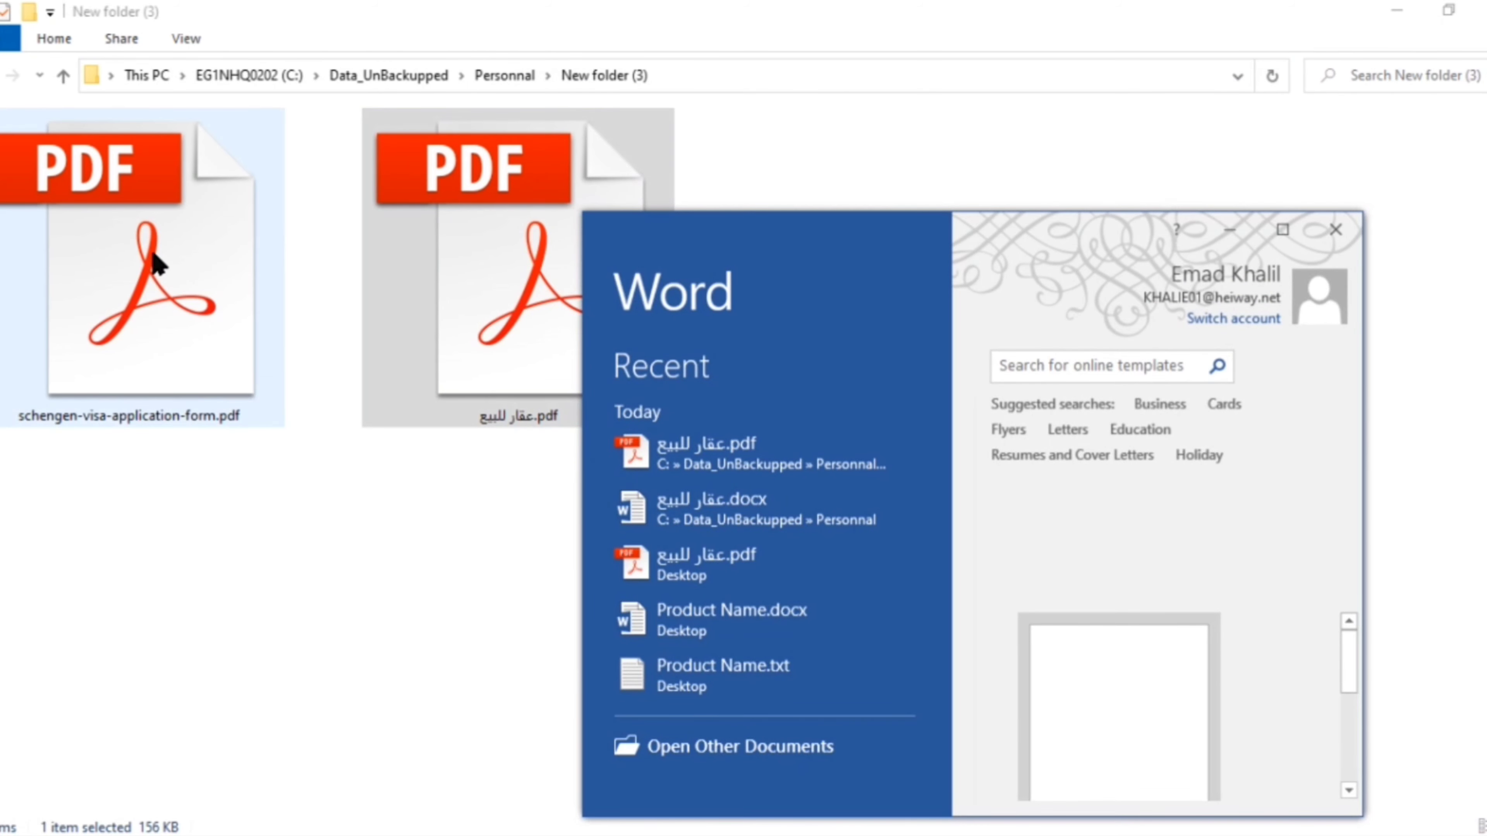
pyautogui.click(157, 264)
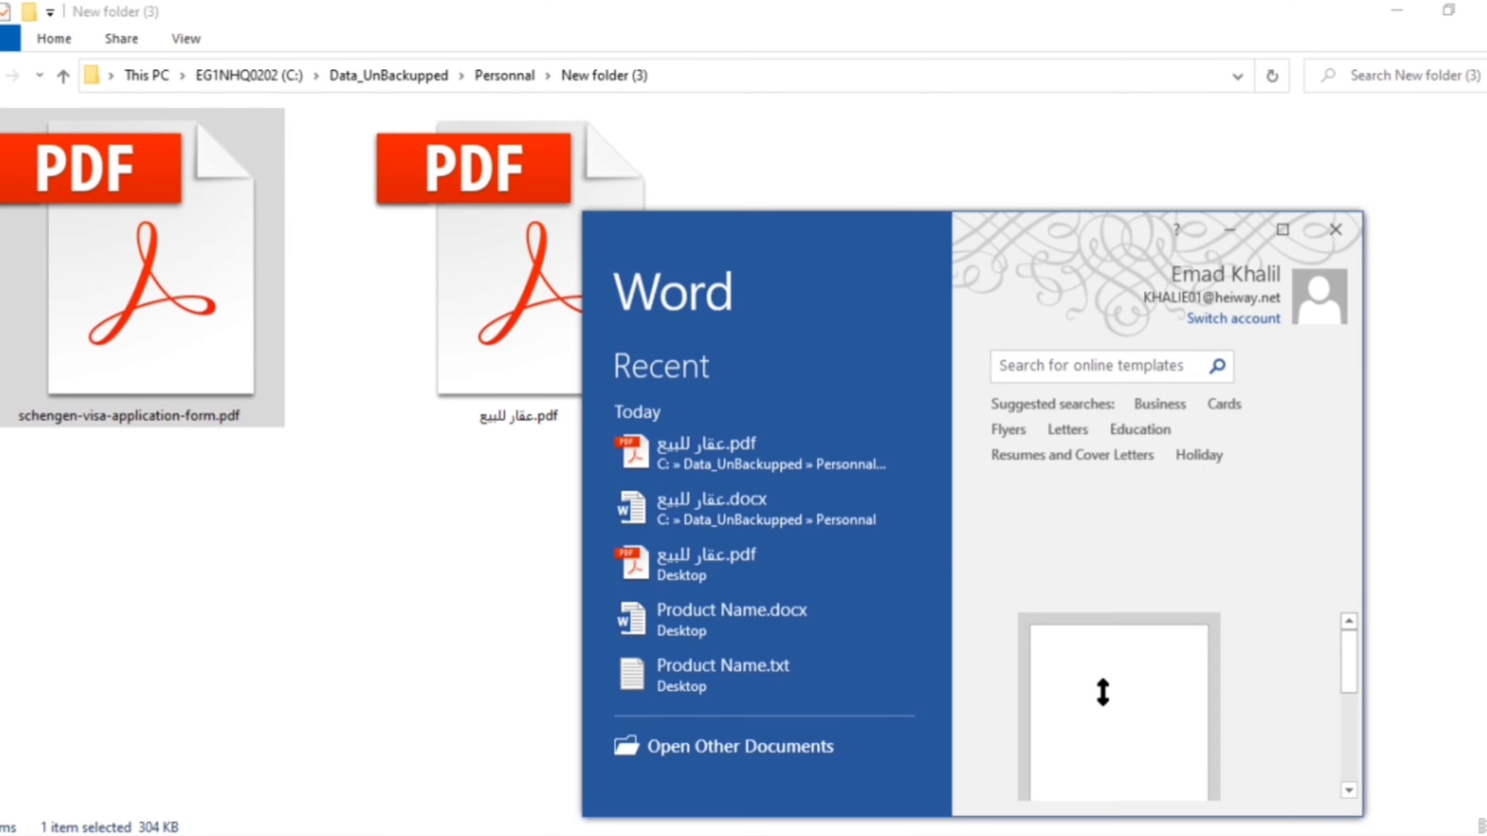
pyautogui.moveTo(1103, 692); pyautogui.dragTo(1103, 694)
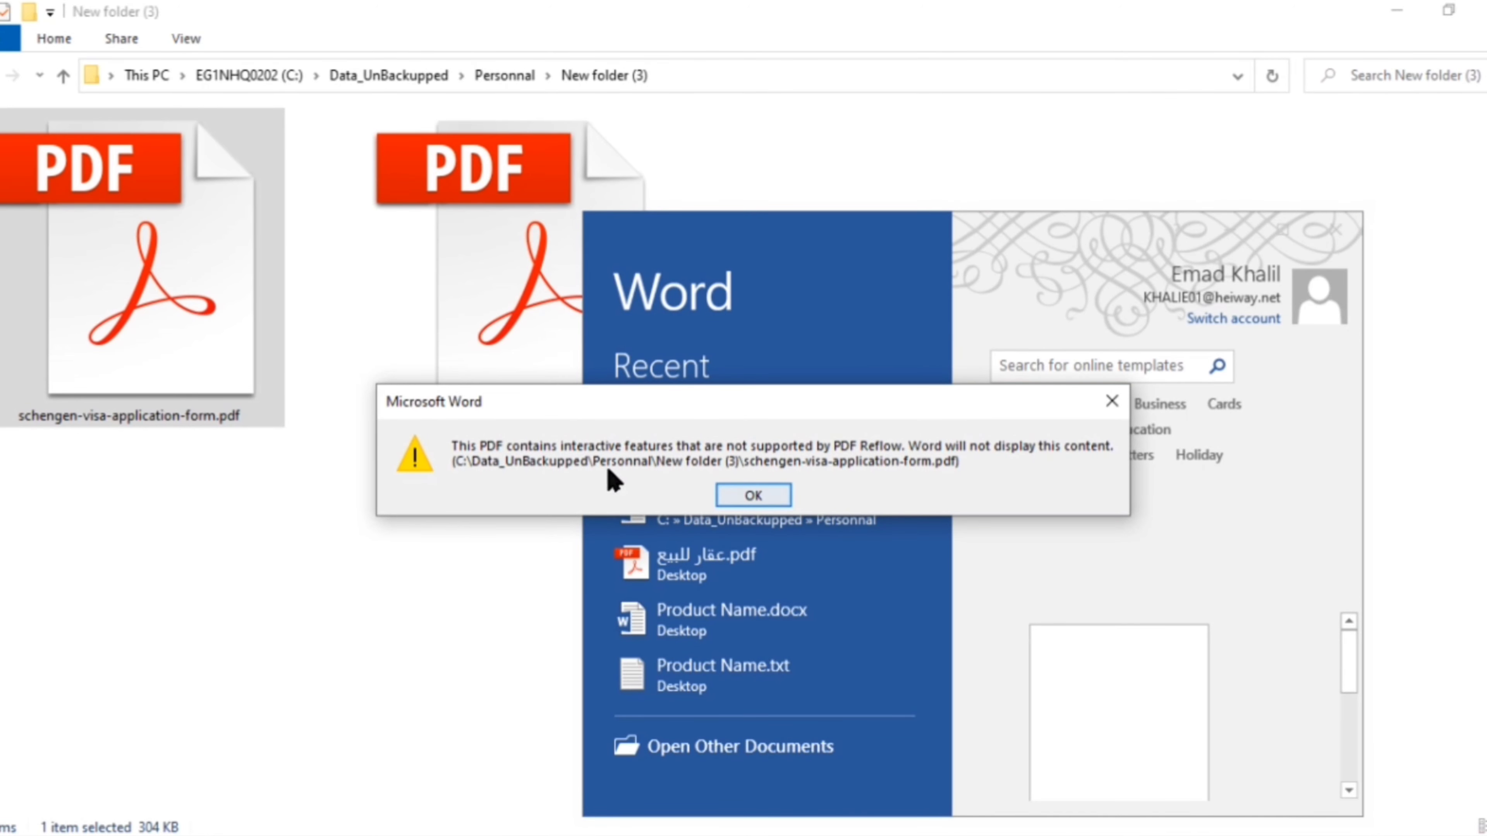
pyautogui.click(747, 497)
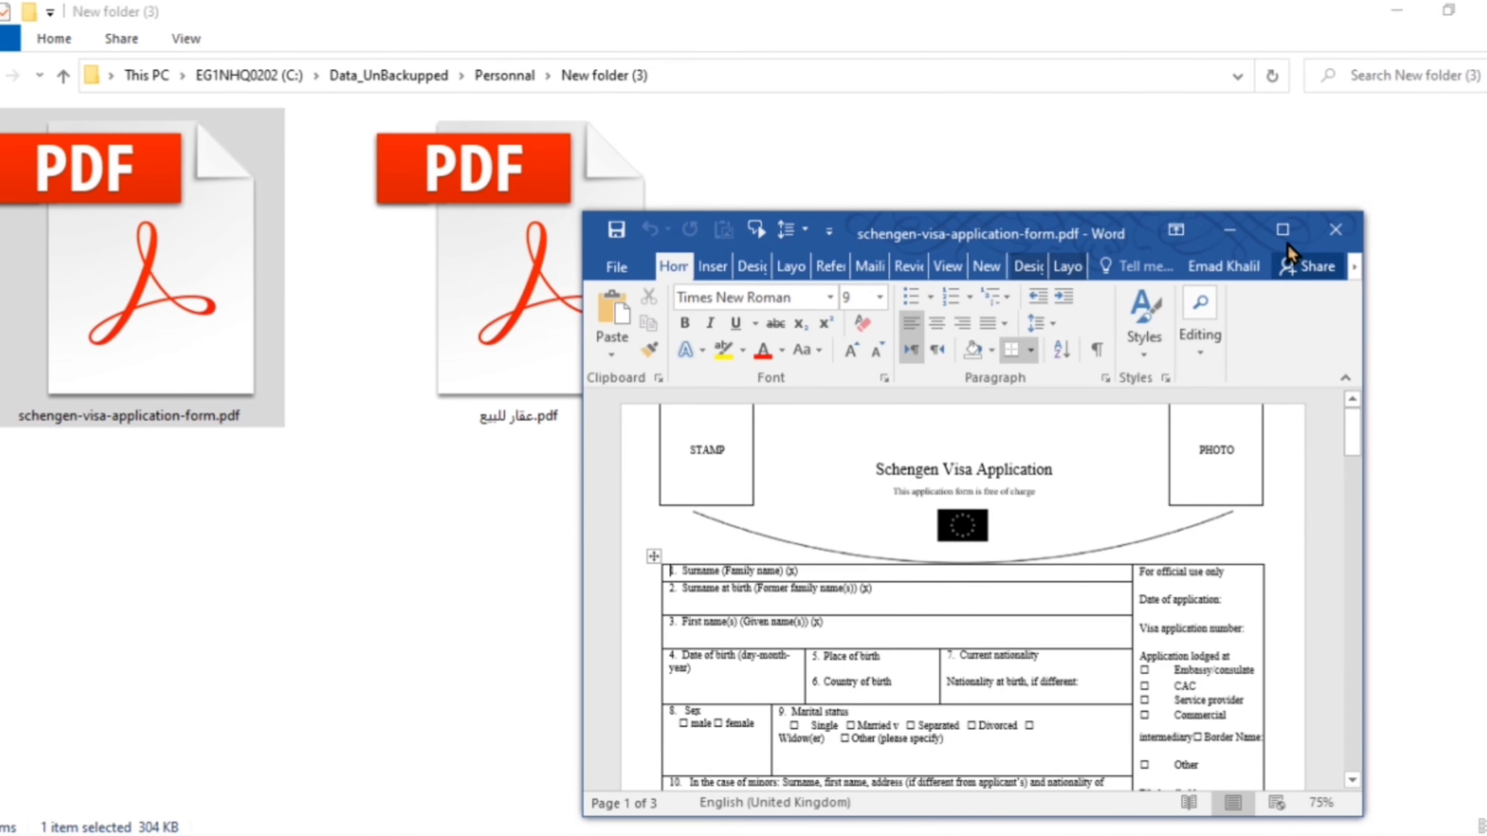
# - Maximize the Word window and set the zoom to 100%
pyautogui.click(1283, 232)
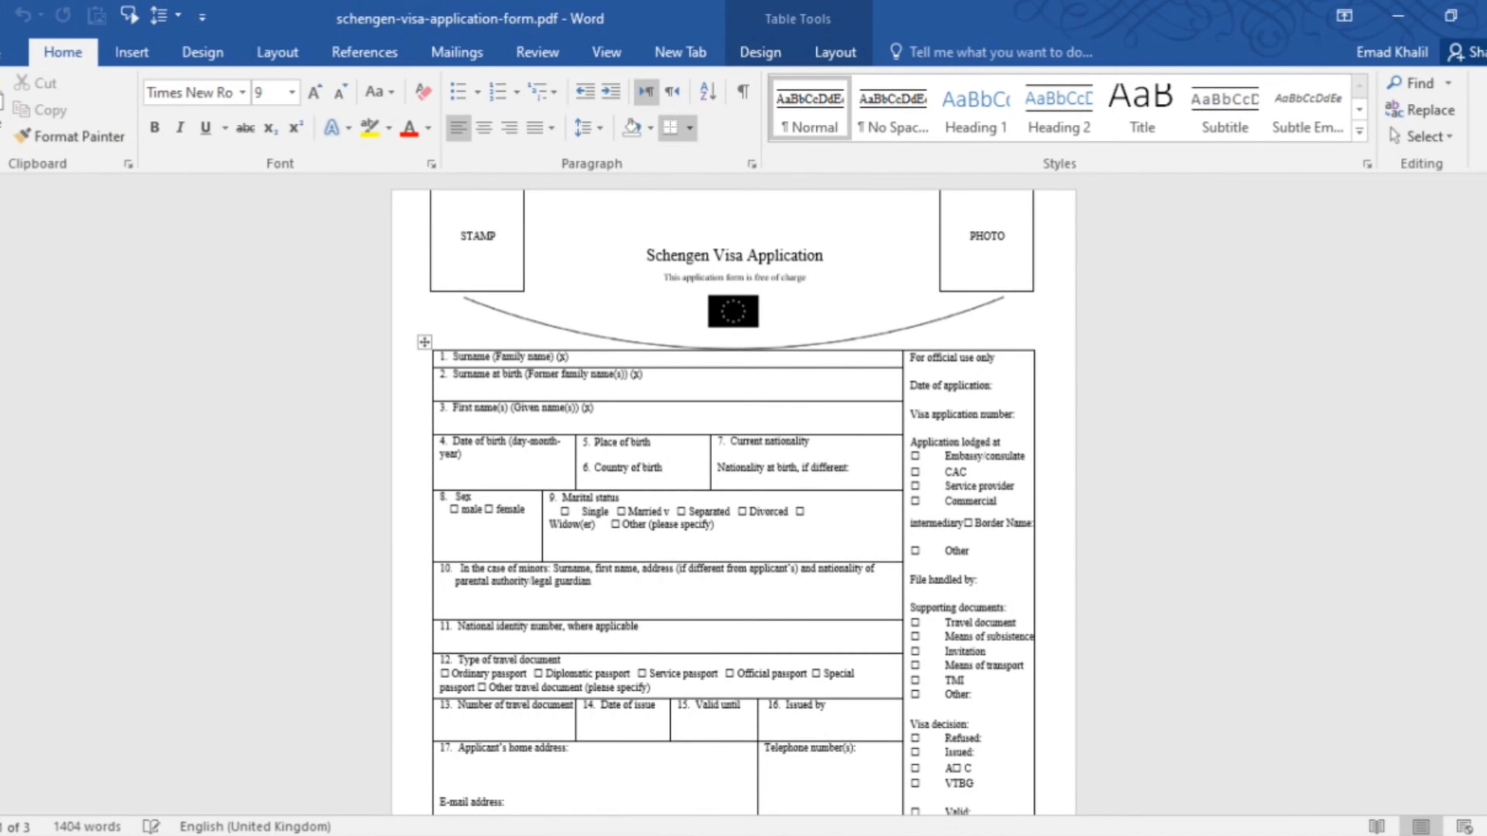
pyautogui.click(1467, 823)
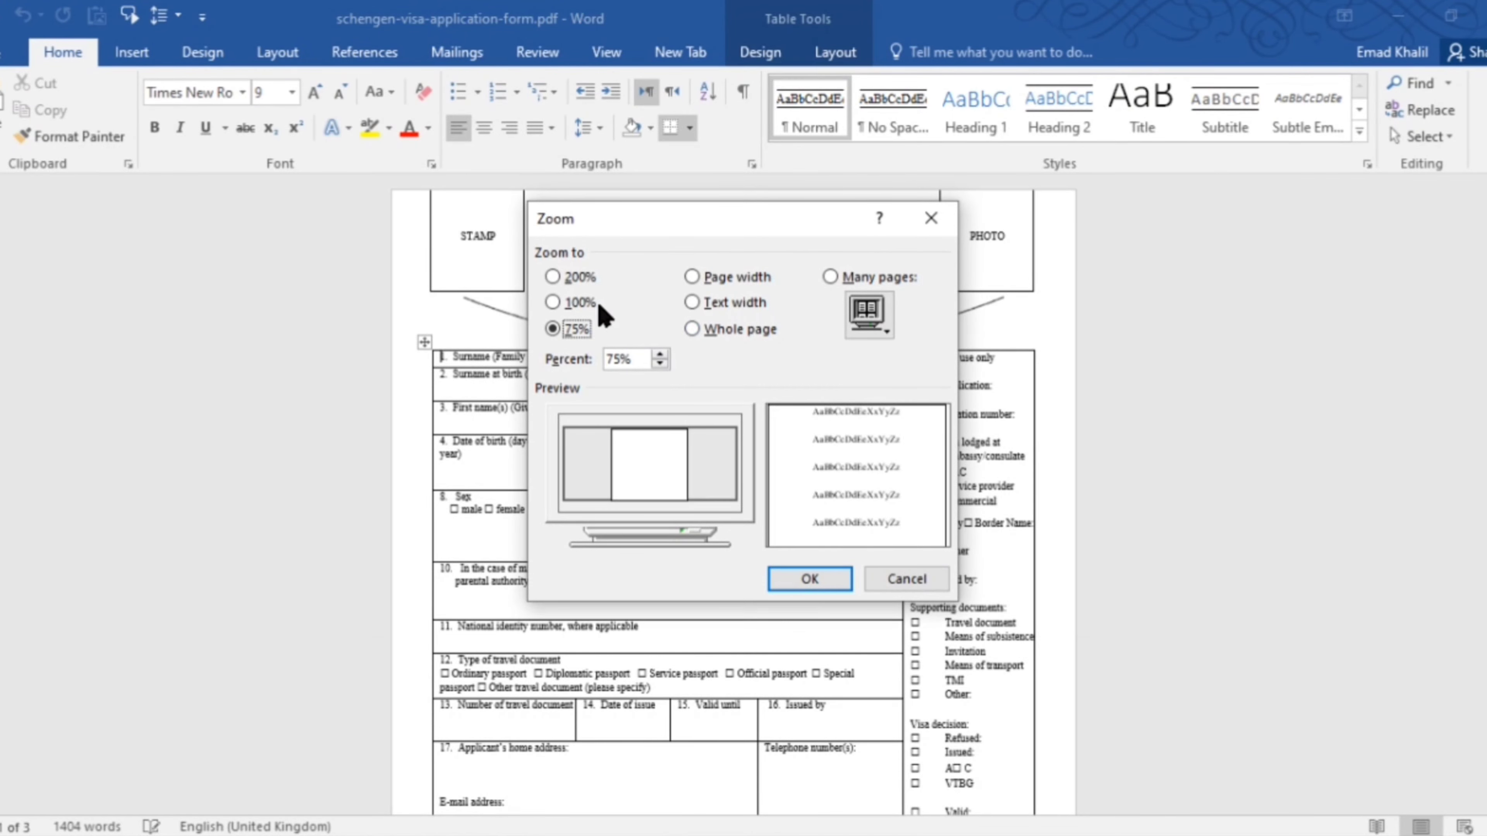
pyautogui.click(579, 302)
pyautogui.click(813, 579)
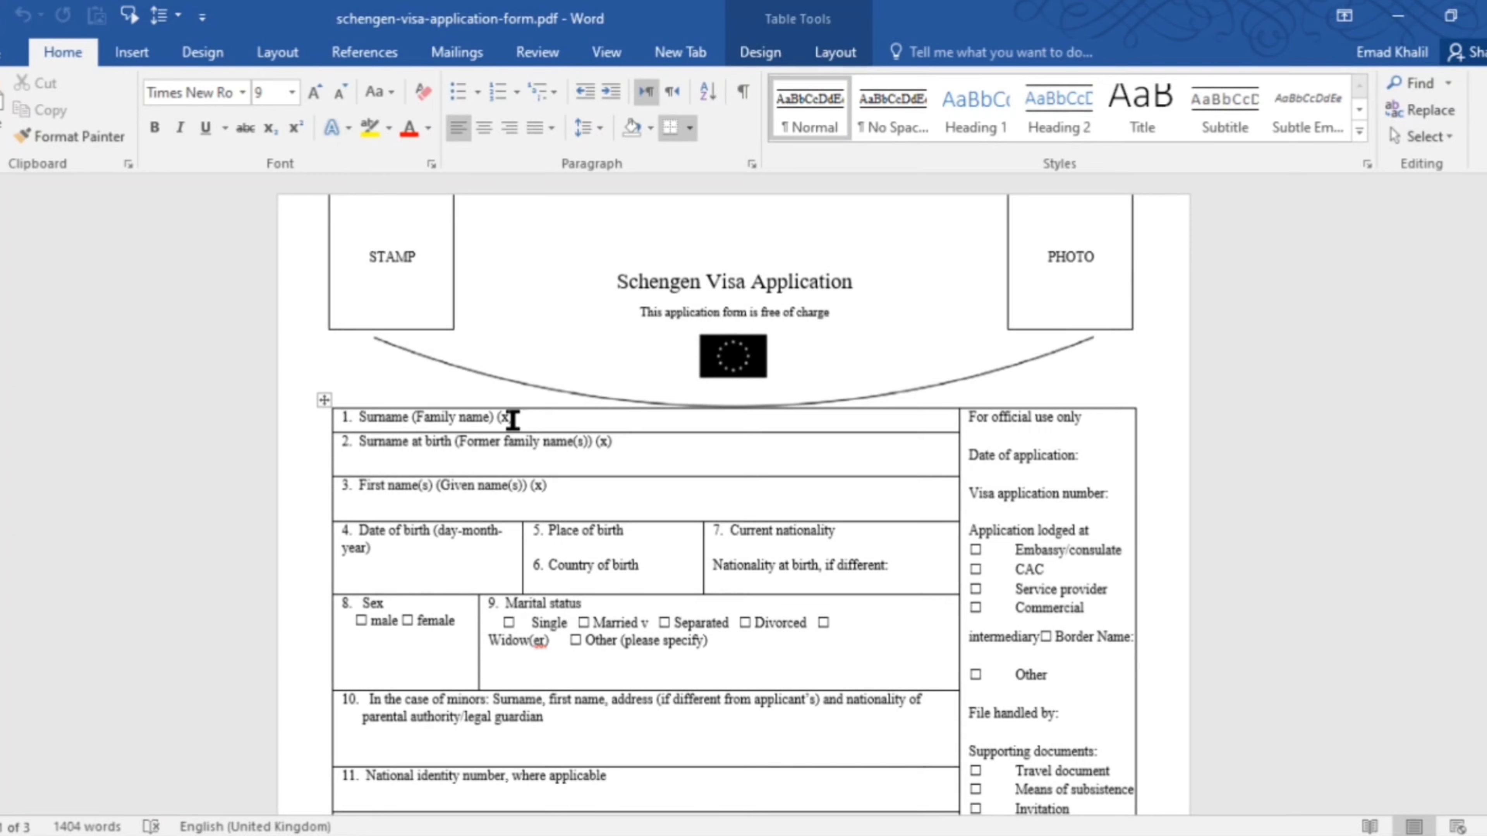
# - Type the applicant's full name after 'Surname (x)' and scroll through the form
pyautogui.click(568, 415)
pyautogui.write('Emad')
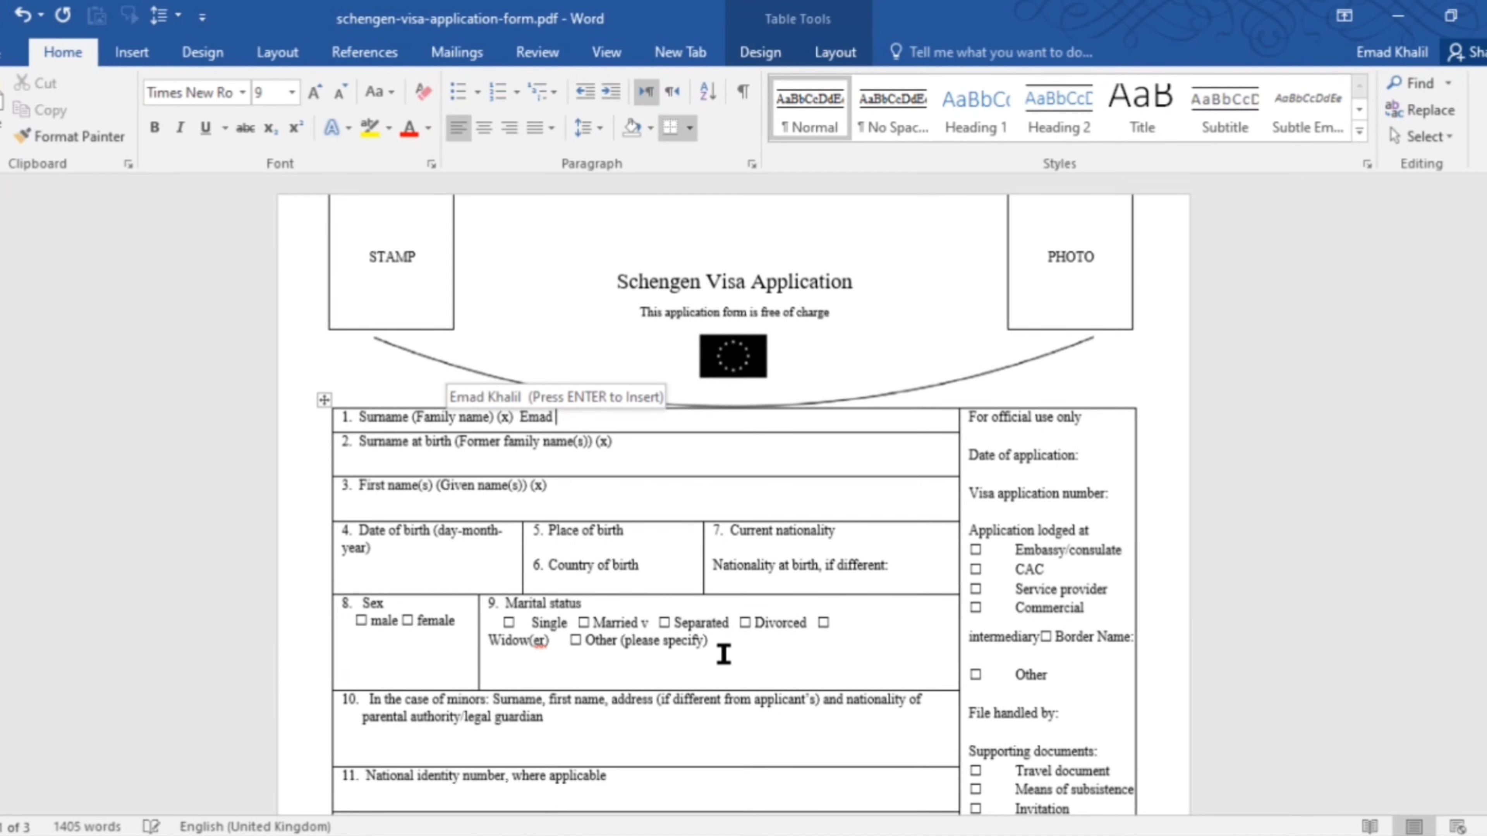
pyautogui.write(' Khalil')
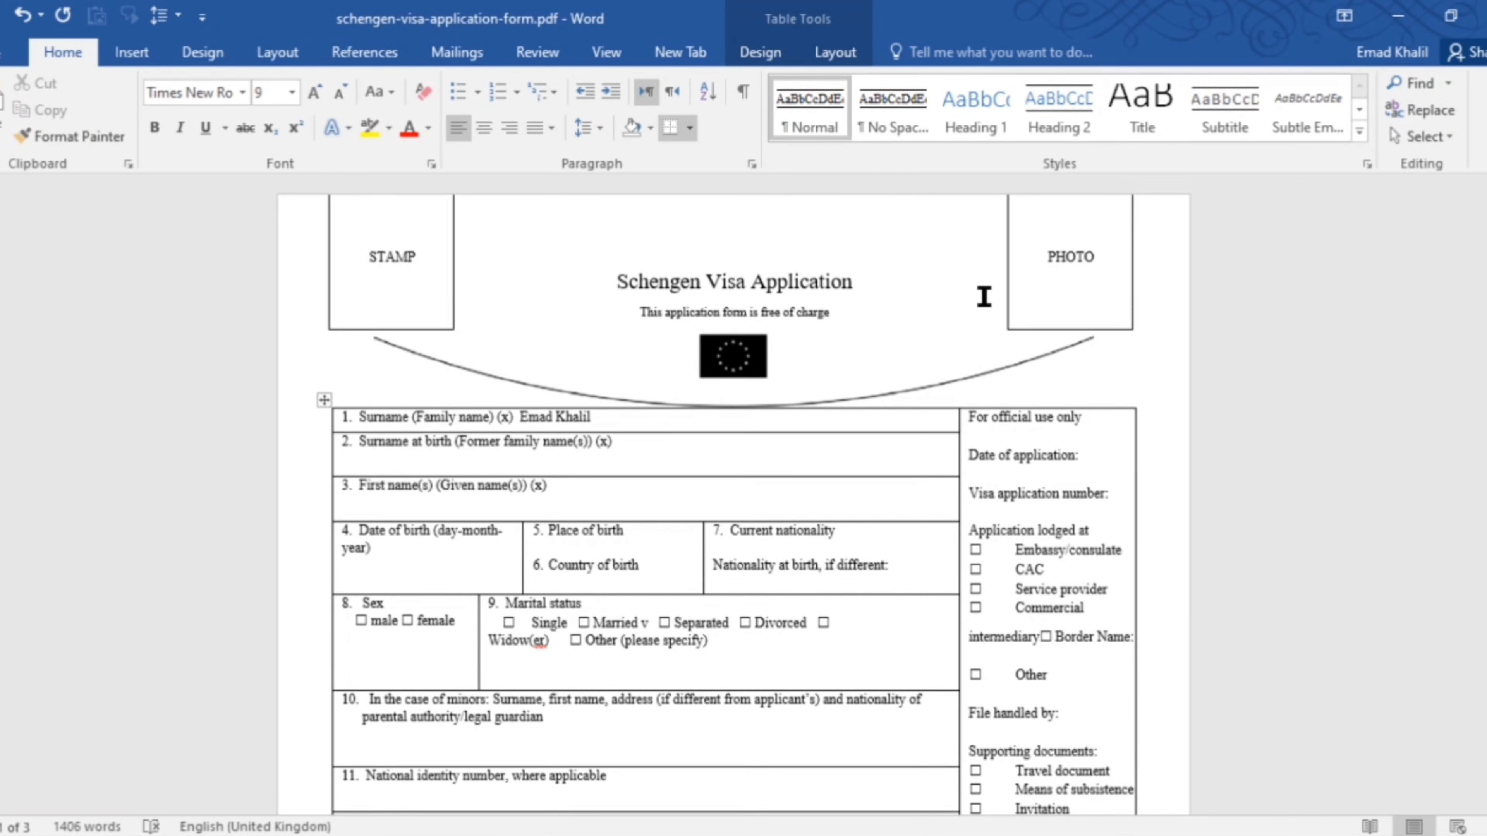
pyautogui.scroll(-5, 734, 504)
pyautogui.scroll(-5, 734, 504)
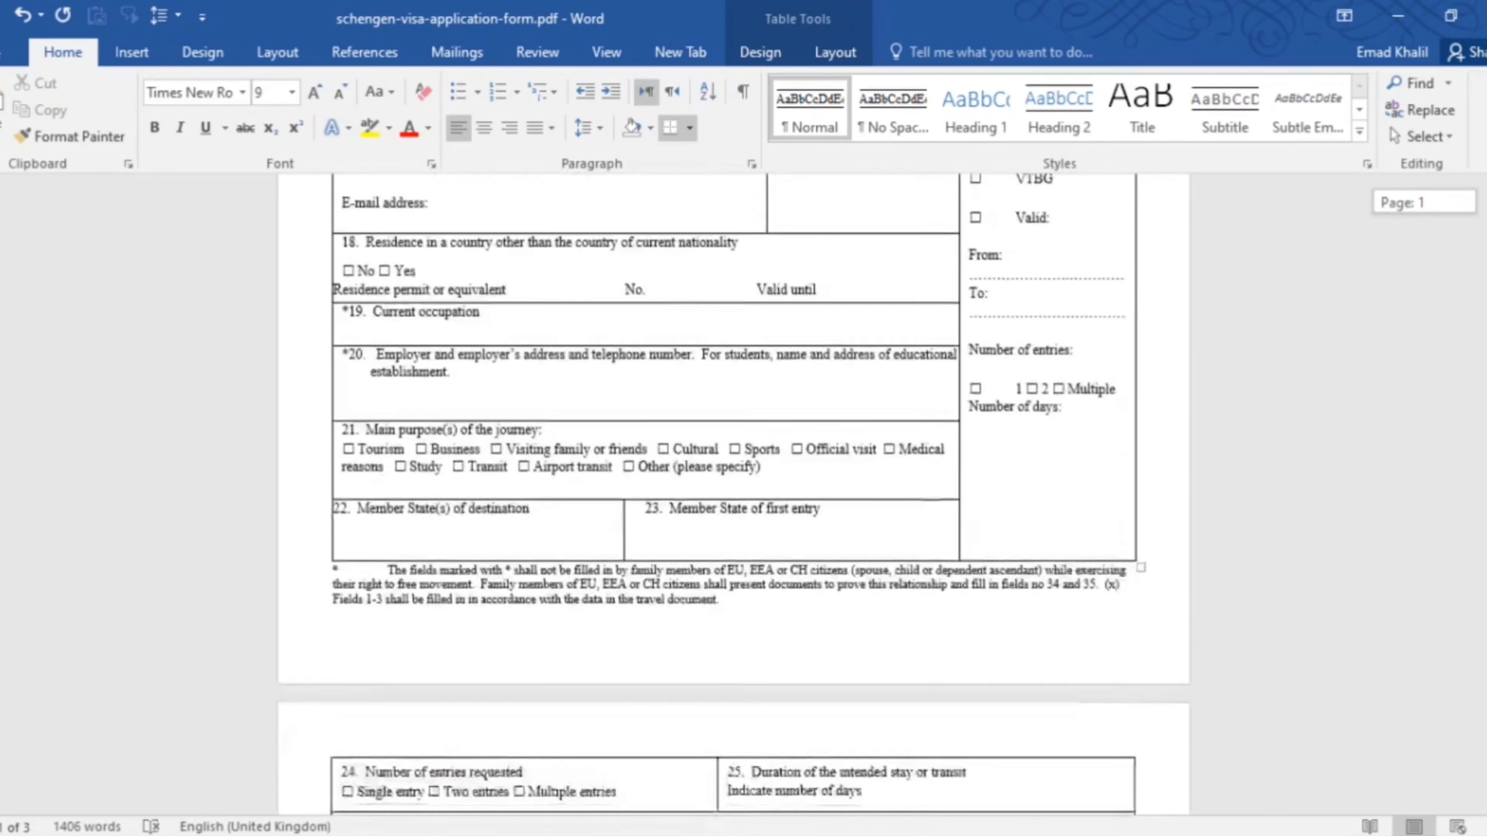
pyautogui.scroll(-5, 734, 503)
pyautogui.scroll(-5, 734, 503)
pyautogui.scroll(8, 734, 503)
# - Minimize Word, relaunch Word 2016 and drop the Arabic property-for-sale PDF onto it
pyautogui.click(1397, 16)
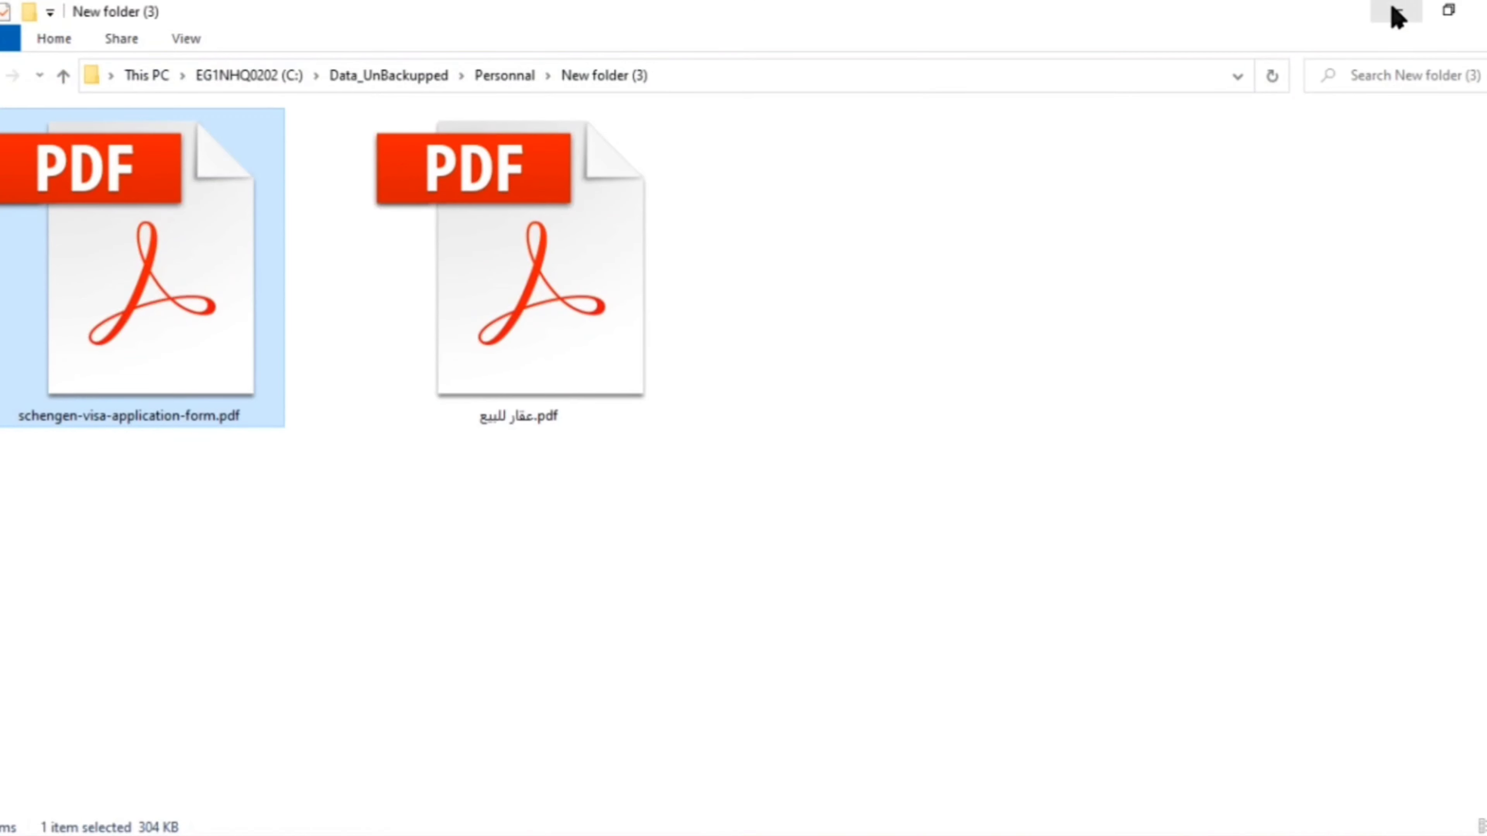
pyautogui.press('super+s')
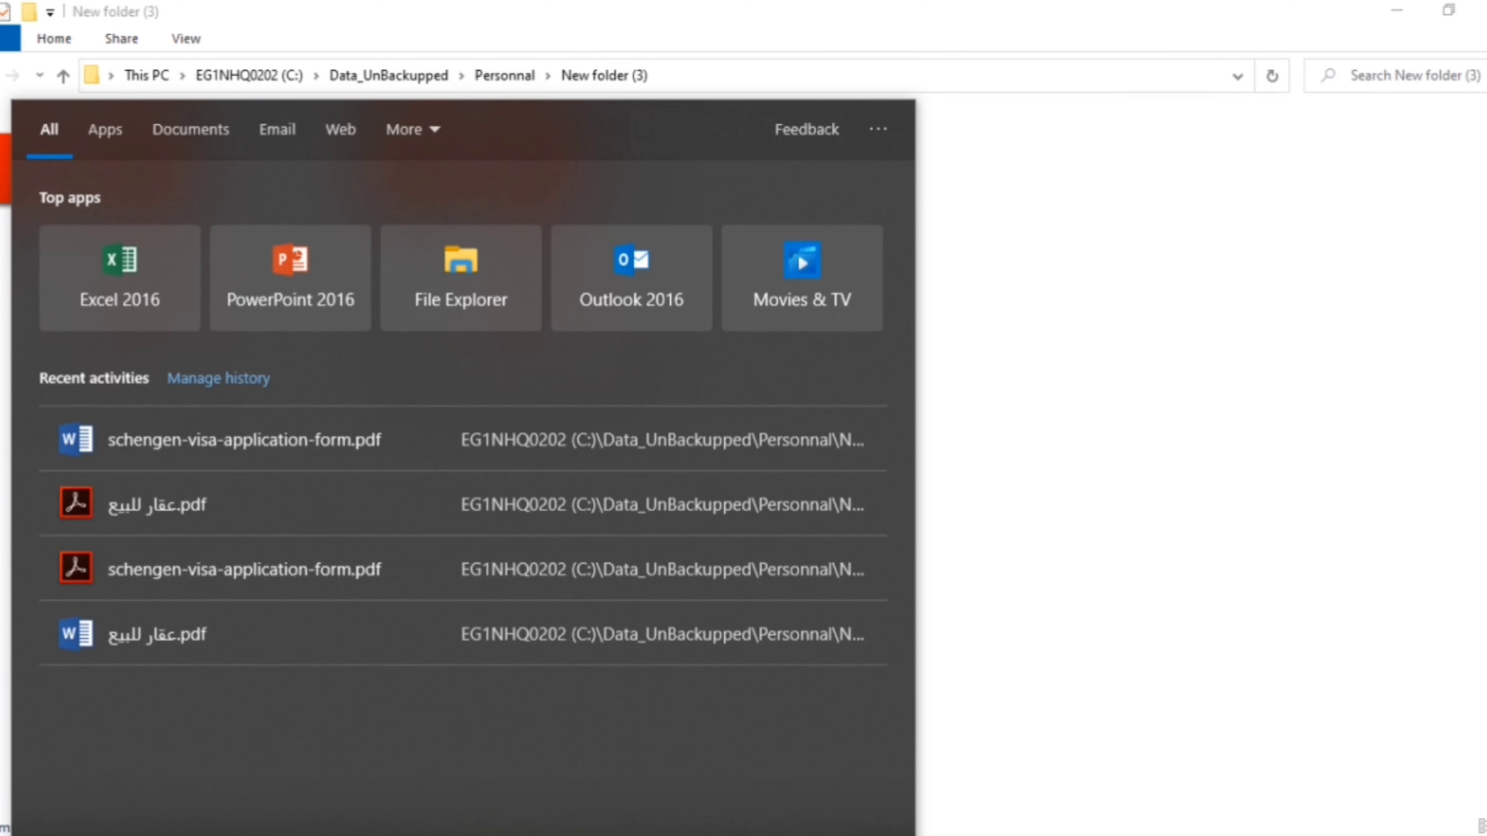
pyautogui.write('wor')
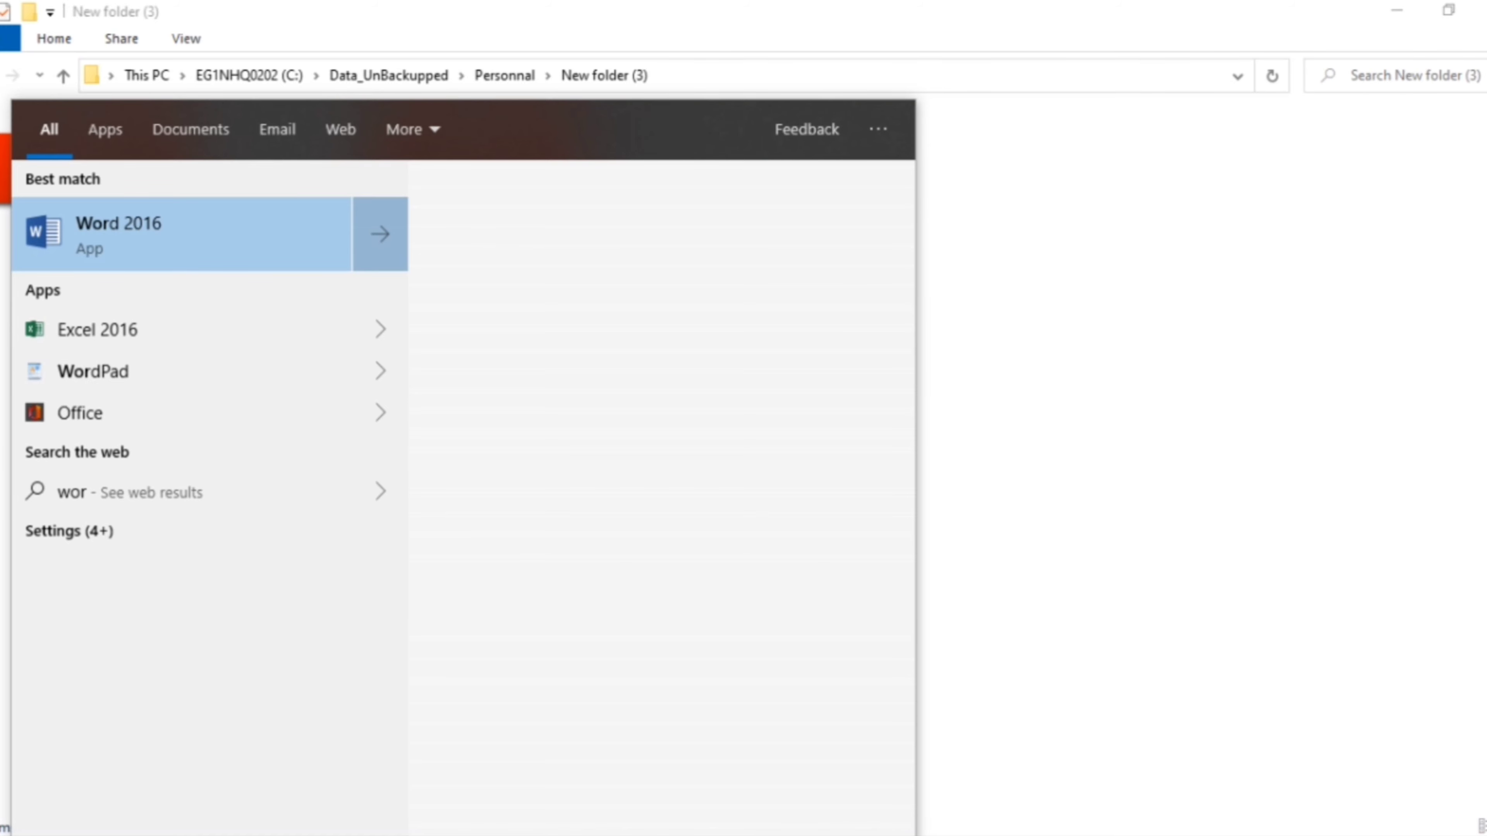
pyautogui.press('Return')
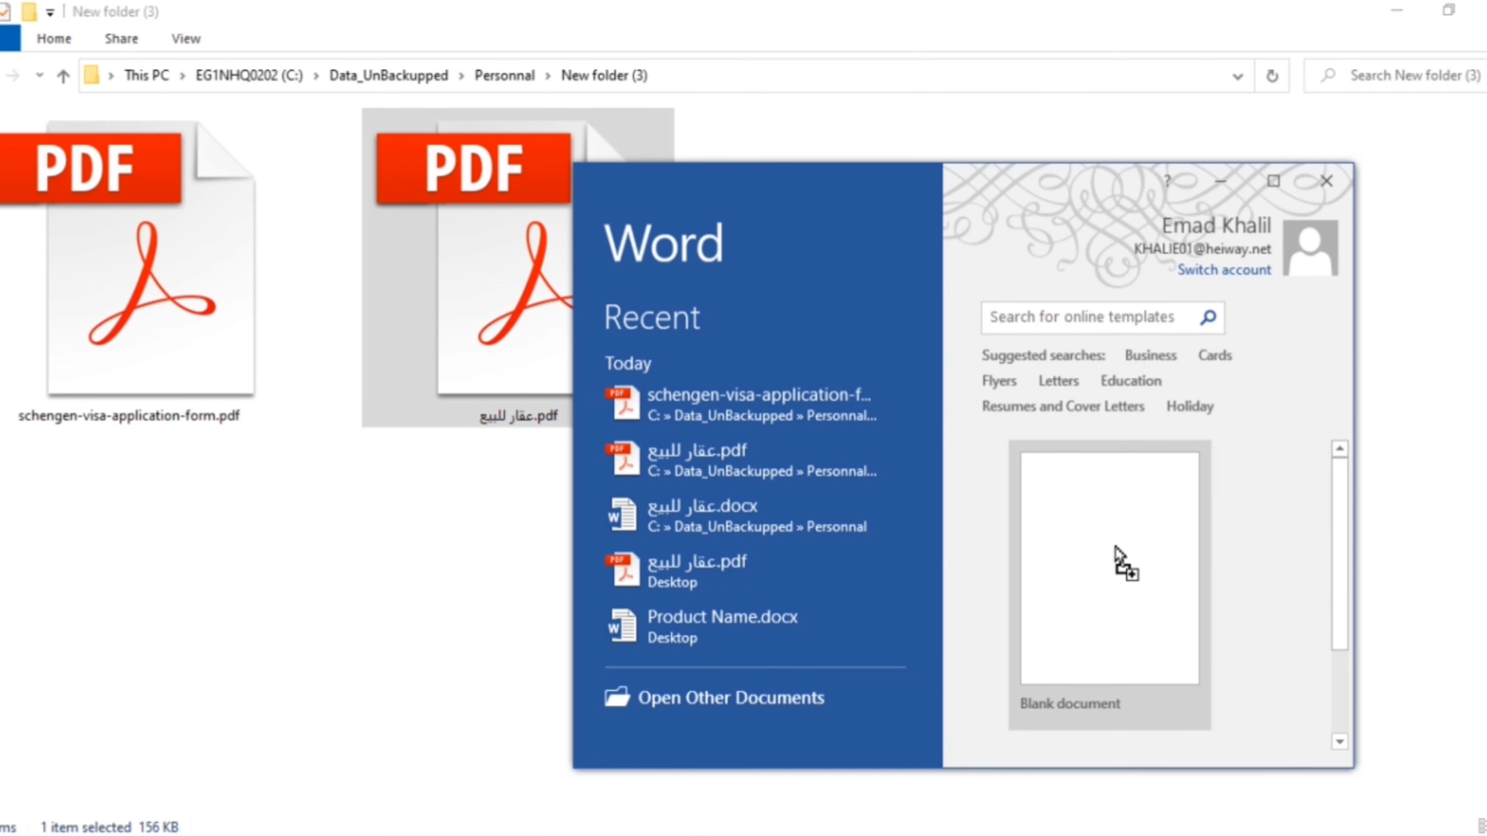
pyautogui.moveTo(1115, 554); pyautogui.dragTo(1116, 554)
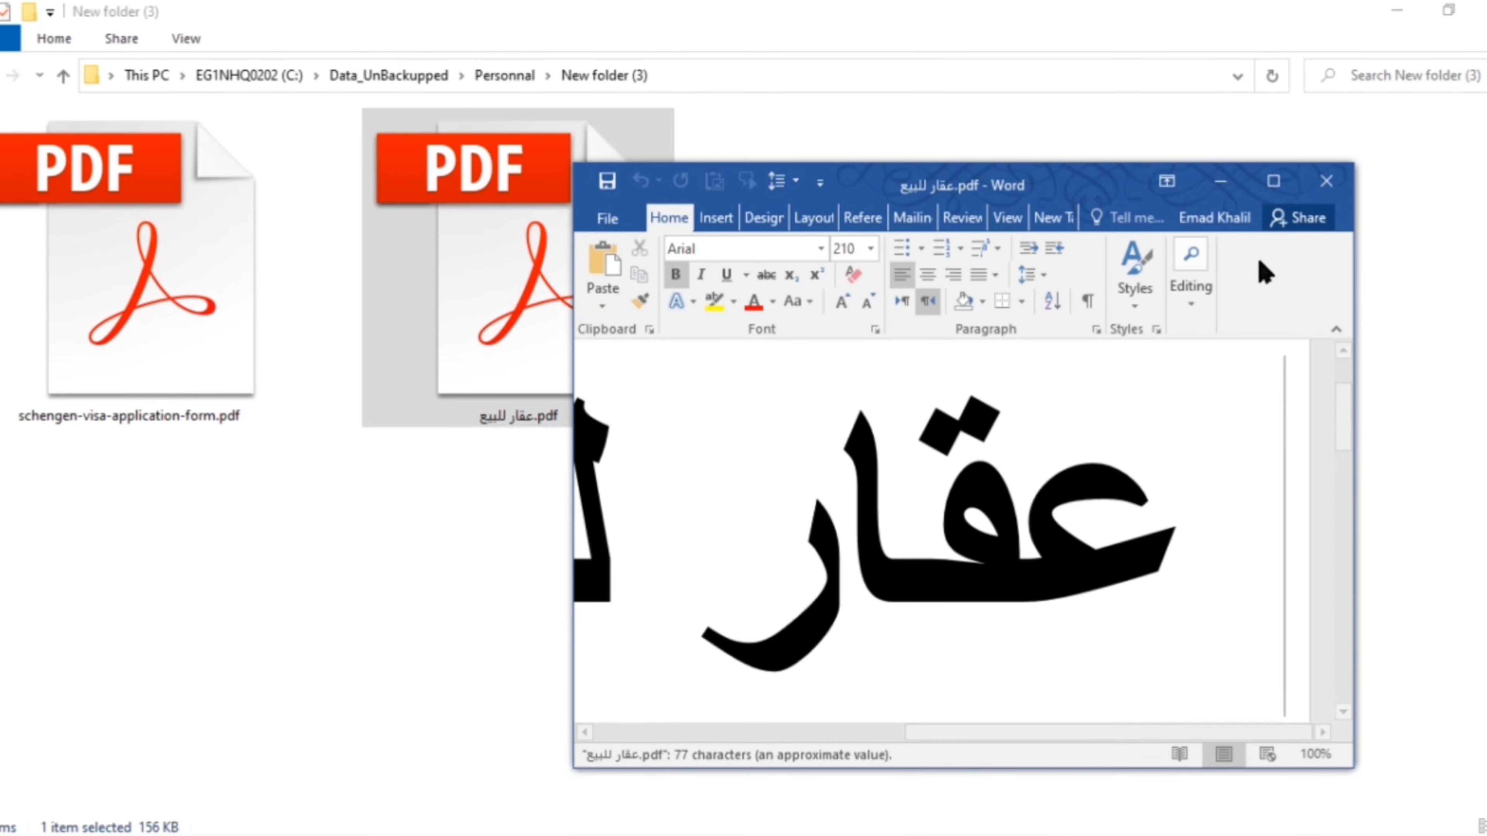
# - Maximize the converted advert and scroll down to the contact number at the bottom
pyautogui.click(1272, 182)
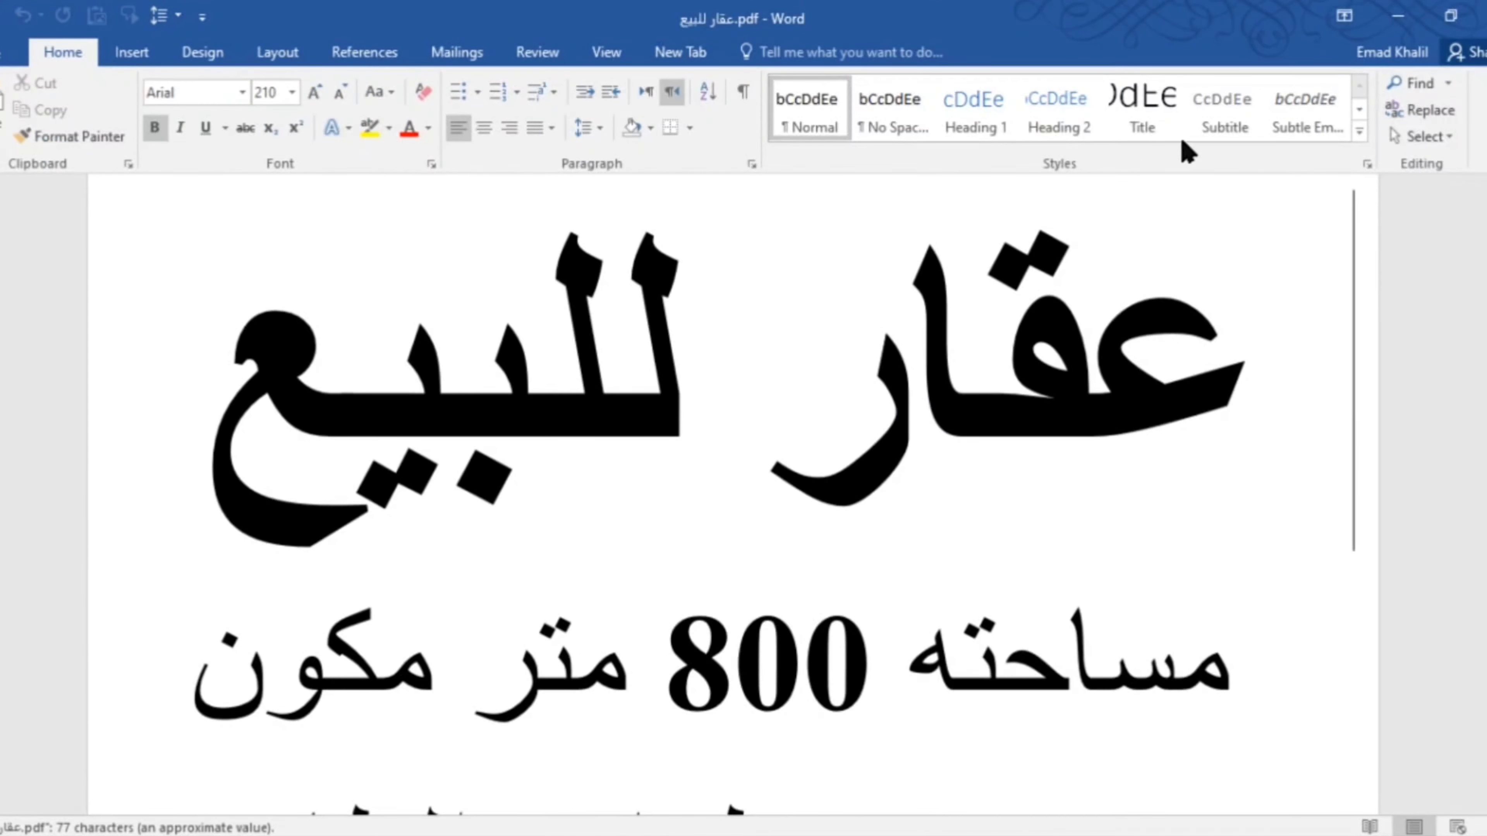
pyautogui.scroll(-3, 1394, 233)
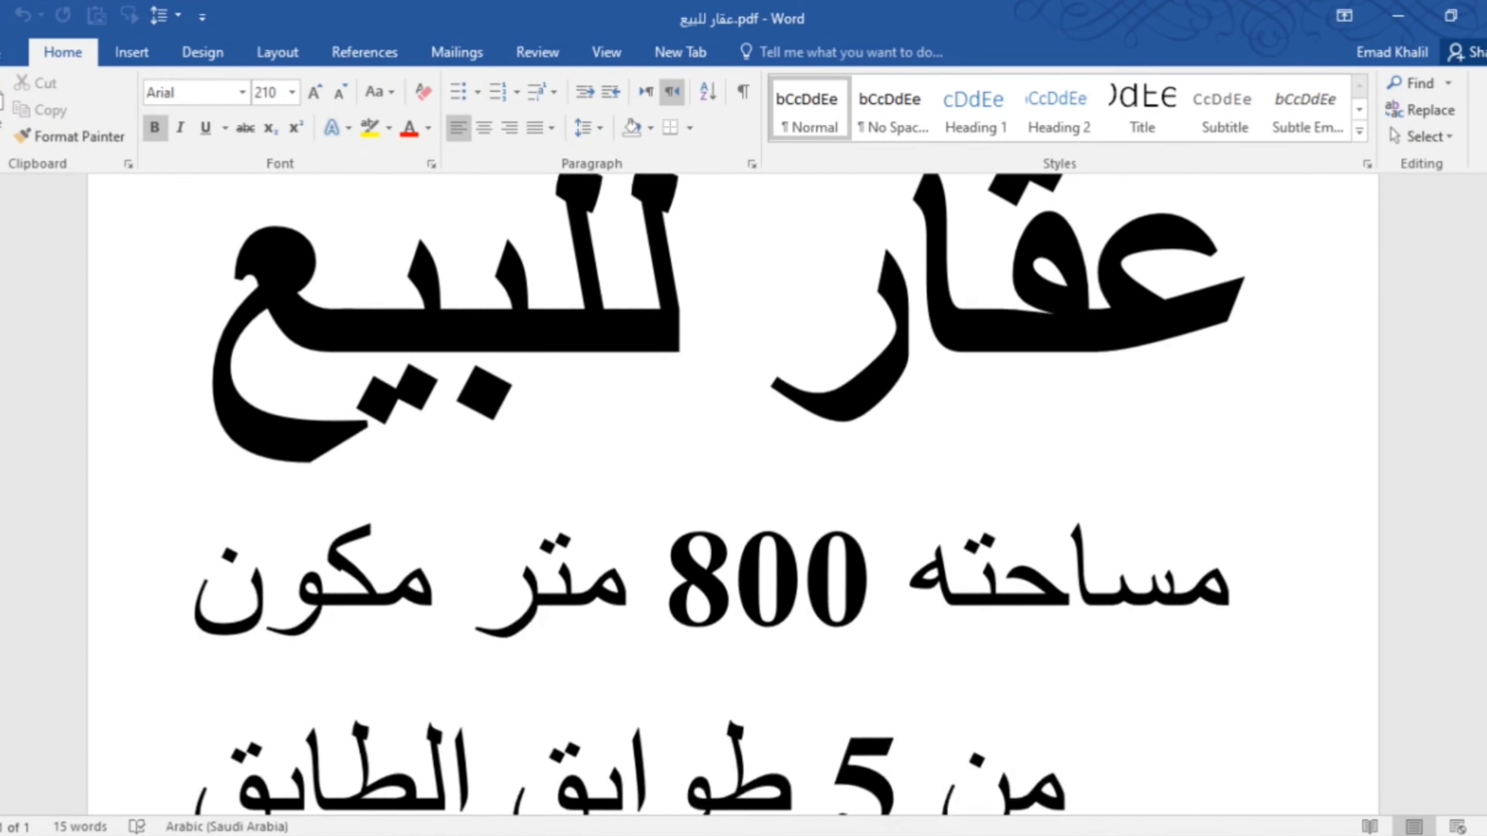
pyautogui.scroll(-5, 732, 495)
pyautogui.scroll(-2, 732, 495)
pyautogui.scroll(-4, 731, 494)
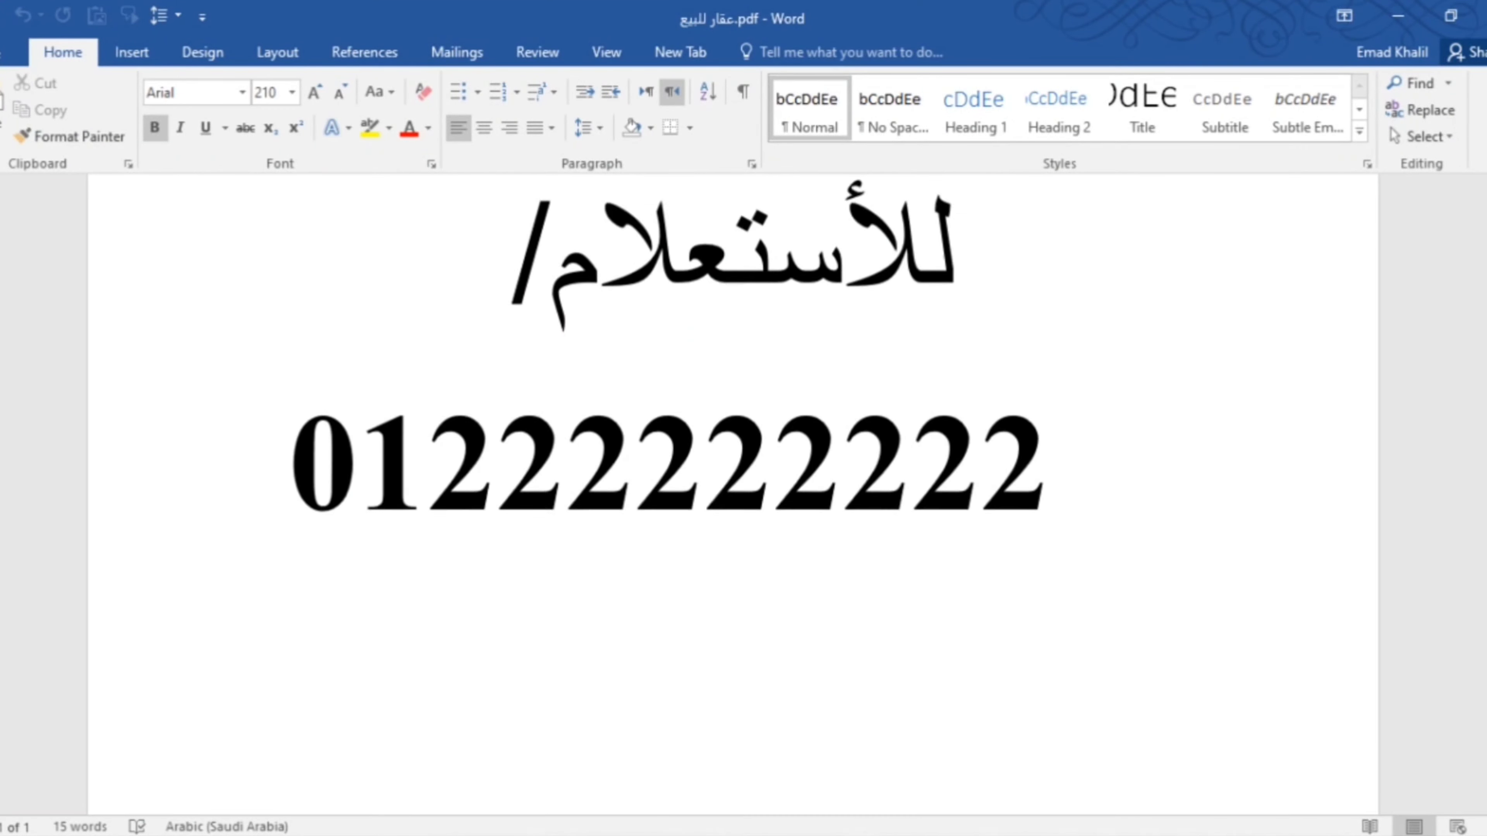
pyautogui.scroll(5, 732, 495)
pyautogui.scroll(5, 732, 495)
pyautogui.scroll(2, 732, 495)
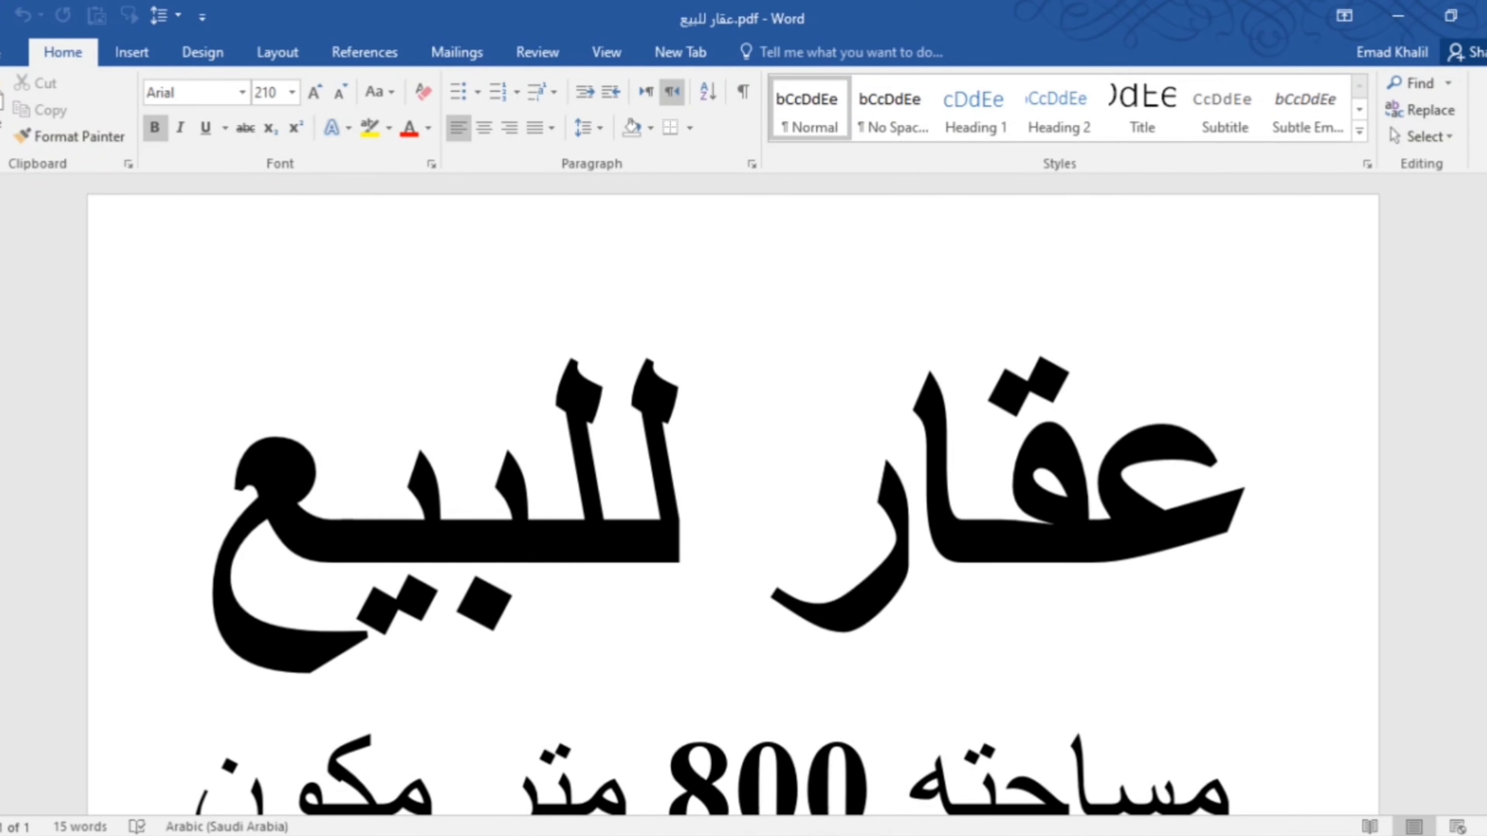
pyautogui.scroll(-2, 732, 495)
pyautogui.scroll(-5, 732, 495)
pyautogui.scroll(-5, 732, 494)
pyautogui.scroll(-2, 731, 495)
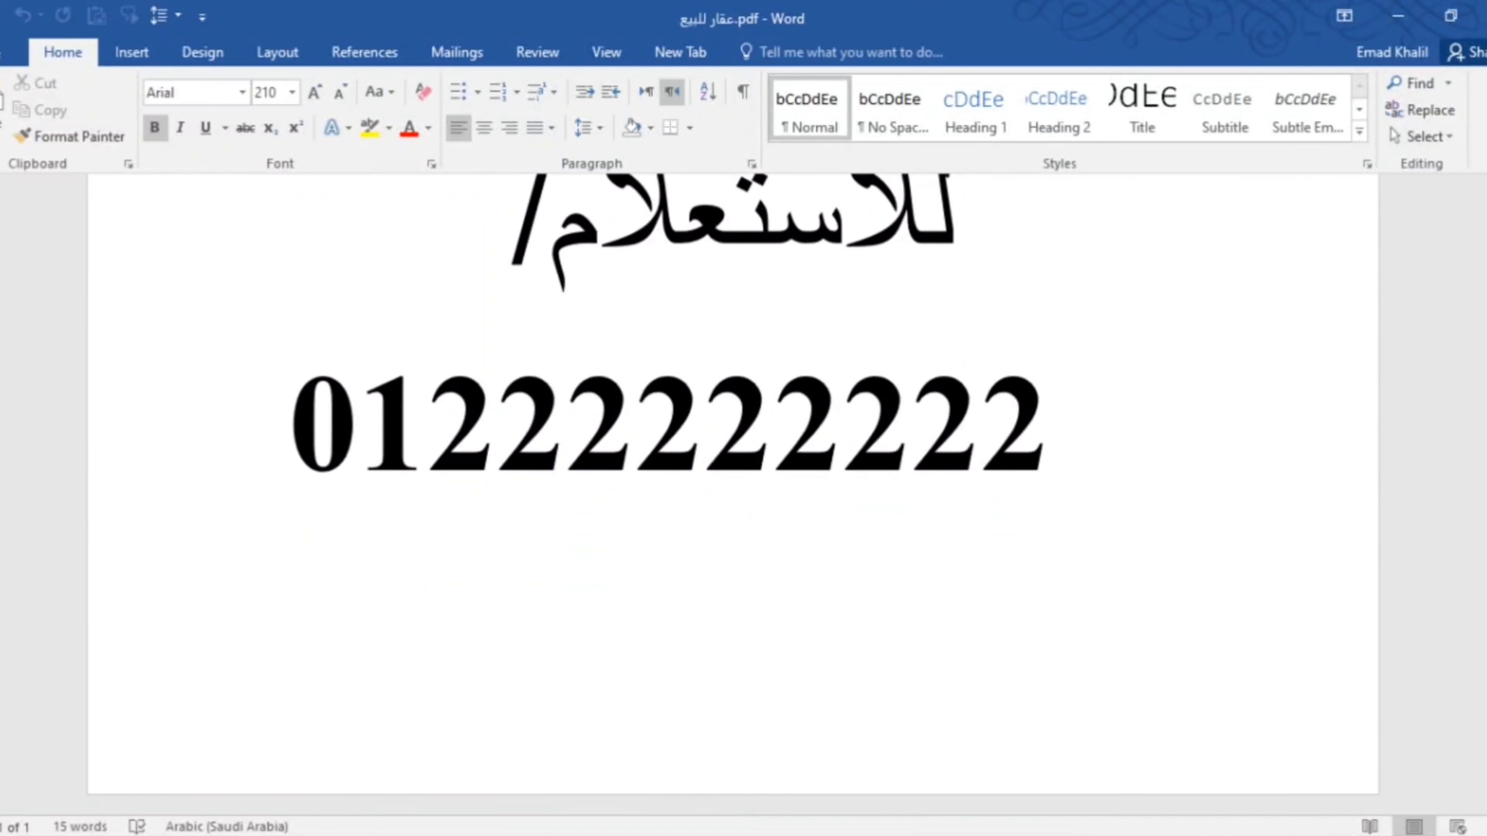
pyautogui.scroll(3, 732, 494)
pyautogui.scroll(5, 732, 495)
pyautogui.scroll(3, 731, 495)
pyautogui.scroll(-3, 732, 495)
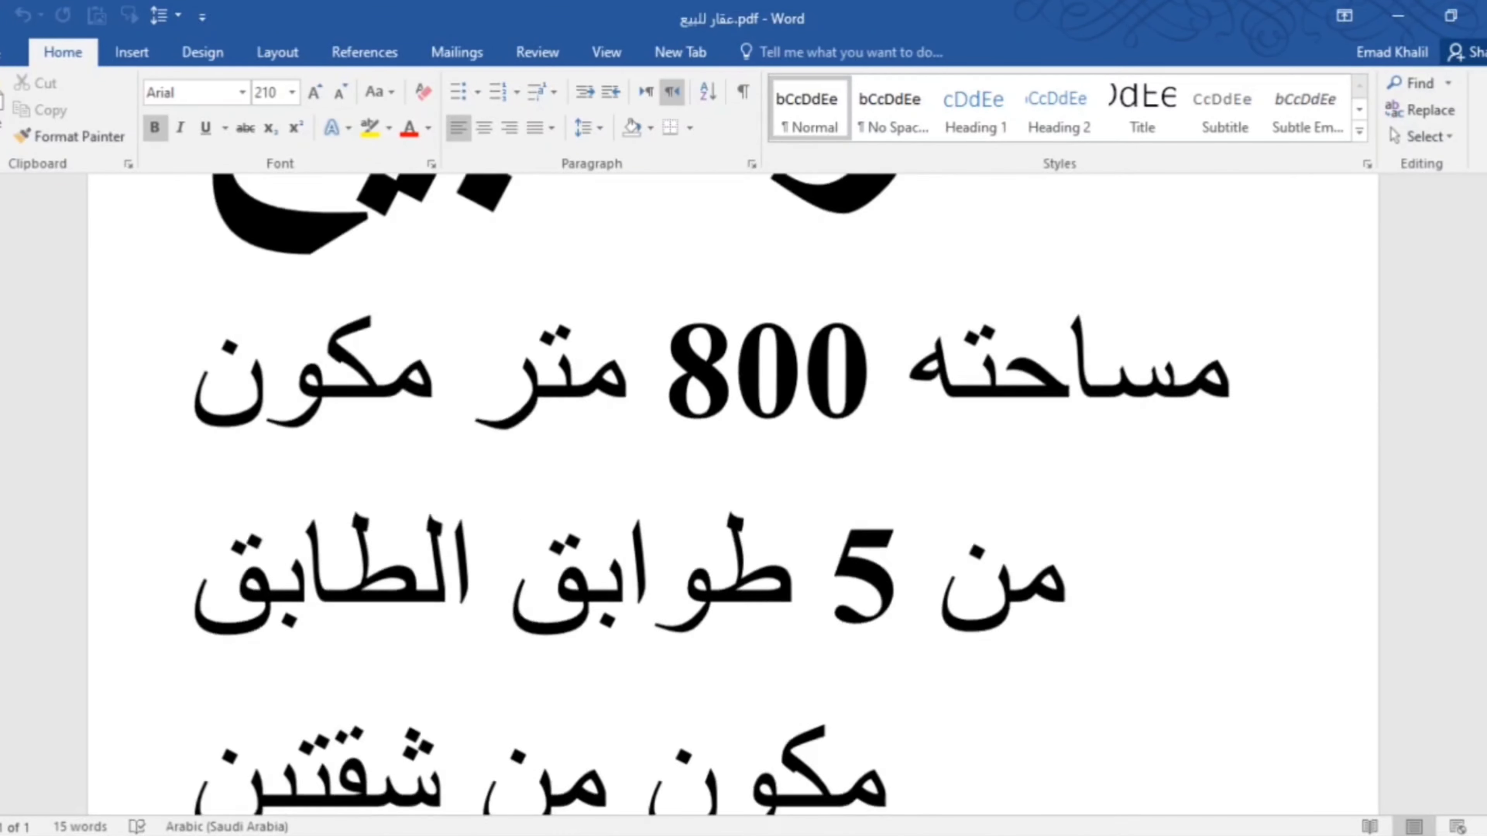
pyautogui.scroll(-5, 731, 495)
pyautogui.scroll(-2, 731, 495)
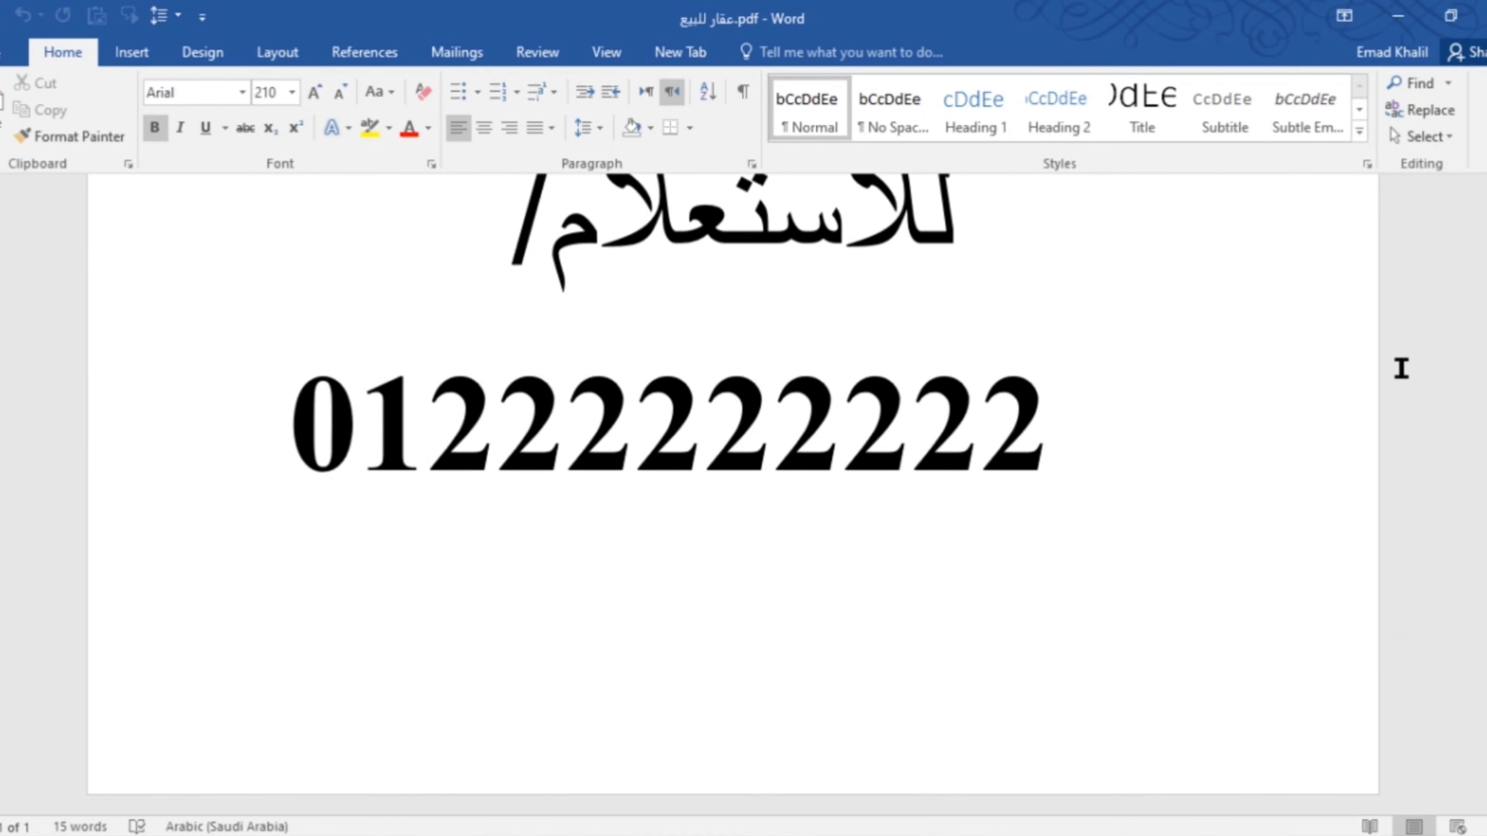
# - Replace the digits after 01 in the advert's contact number, typing in English
pyautogui.moveTo(434, 427); pyautogui.dragTo(1048, 427)
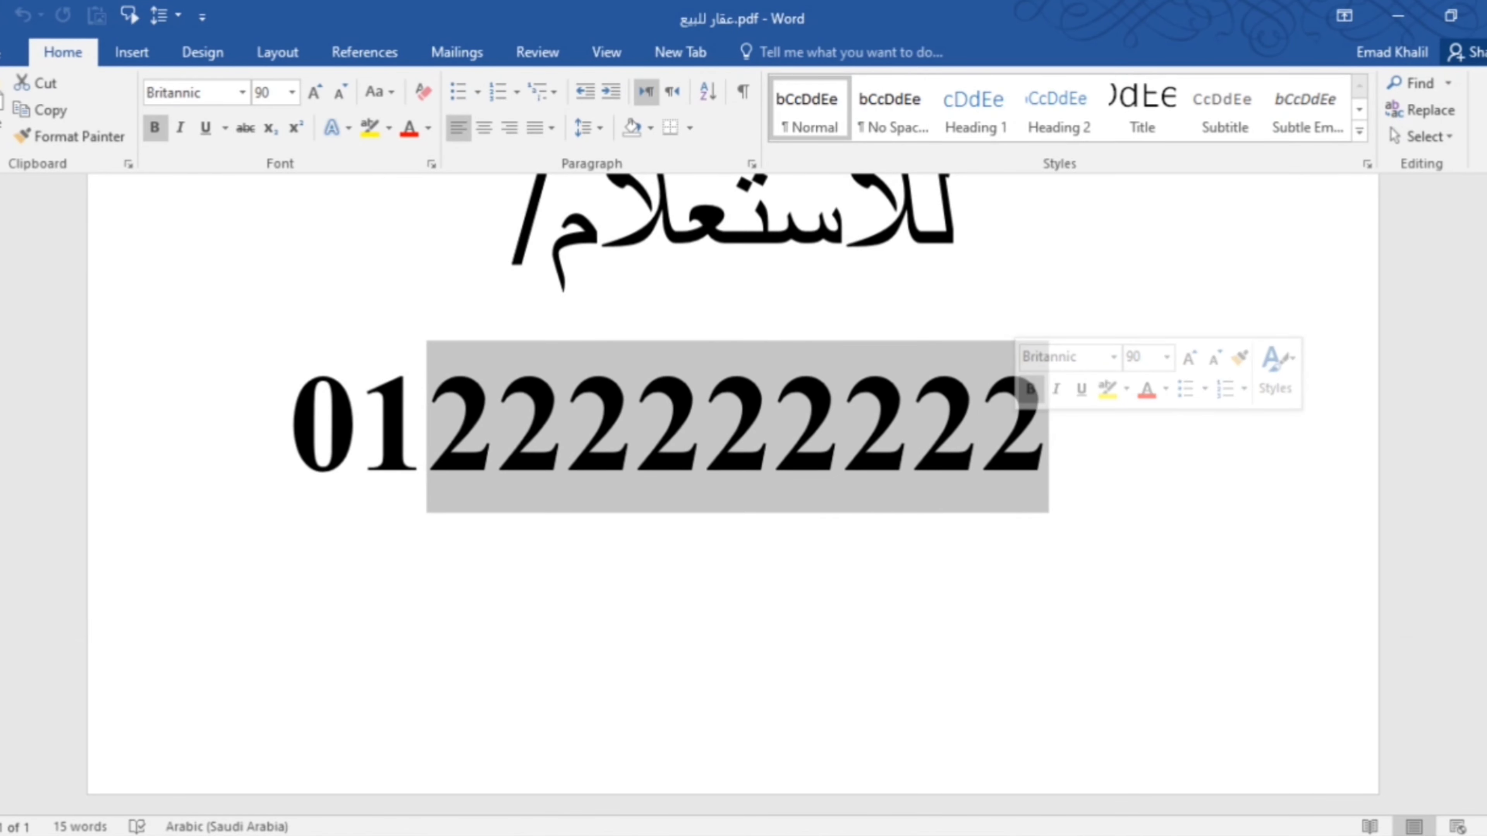
pyautogui.hotkey('alt', 'shift')
pyautogui.write('111111111')
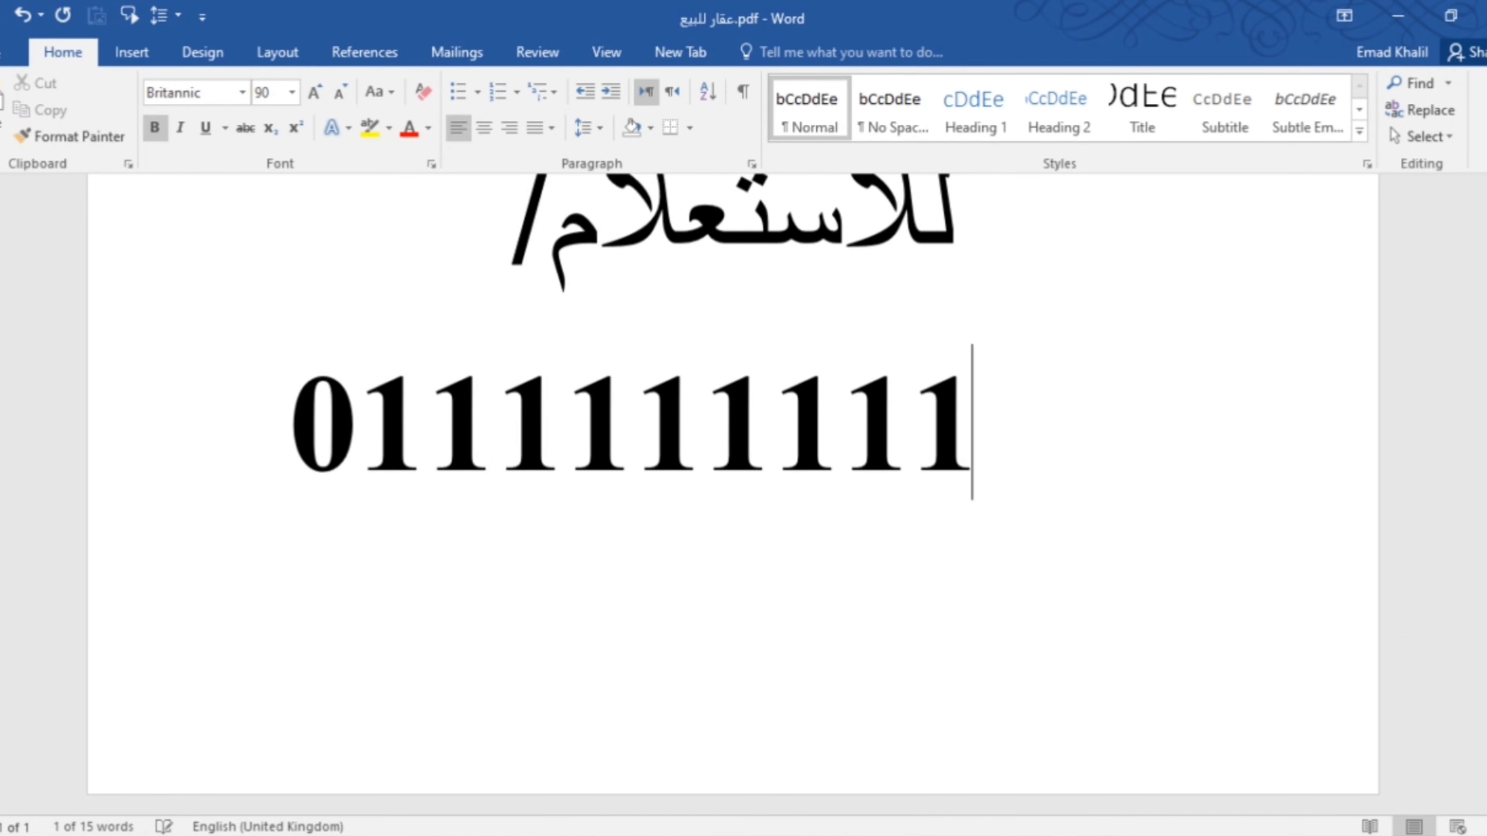
# - Scroll back up and set the page zoom to 75%
pyautogui.scroll(2, 732, 468)
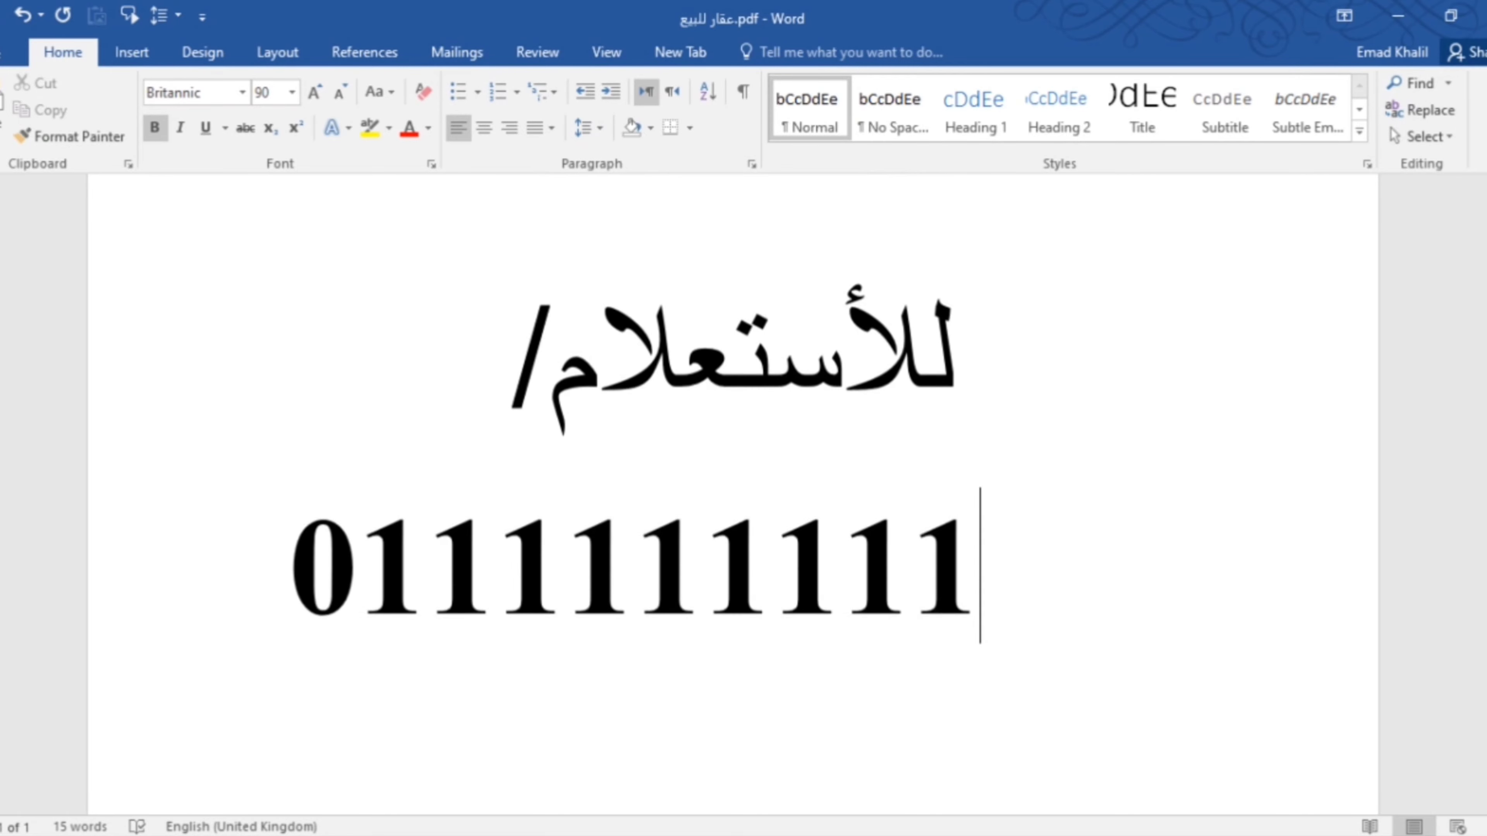
pyautogui.scroll(5, 732, 469)
pyautogui.scroll(1, 731, 468)
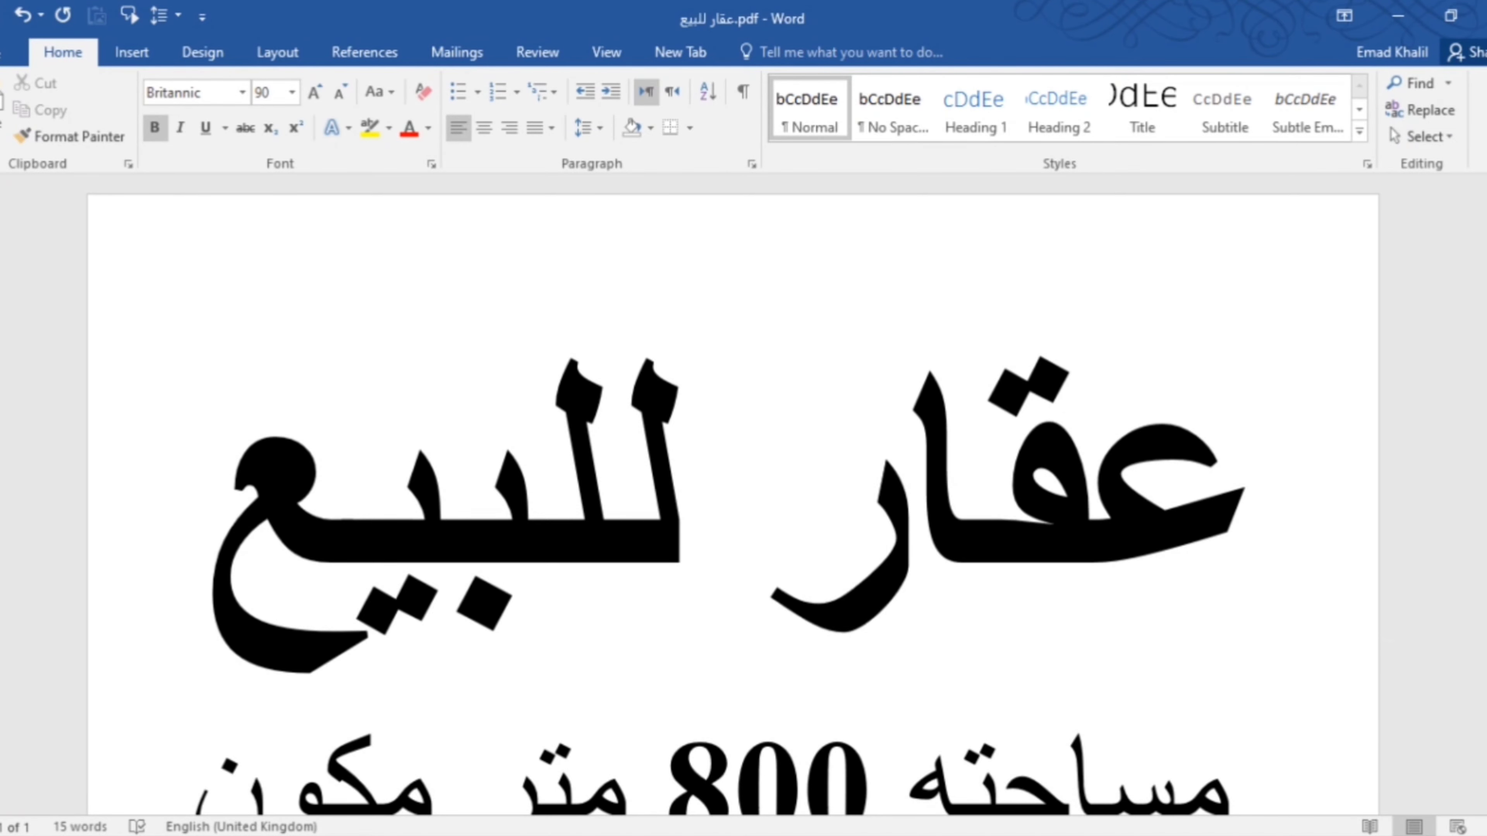
pyautogui.click(553, 329)
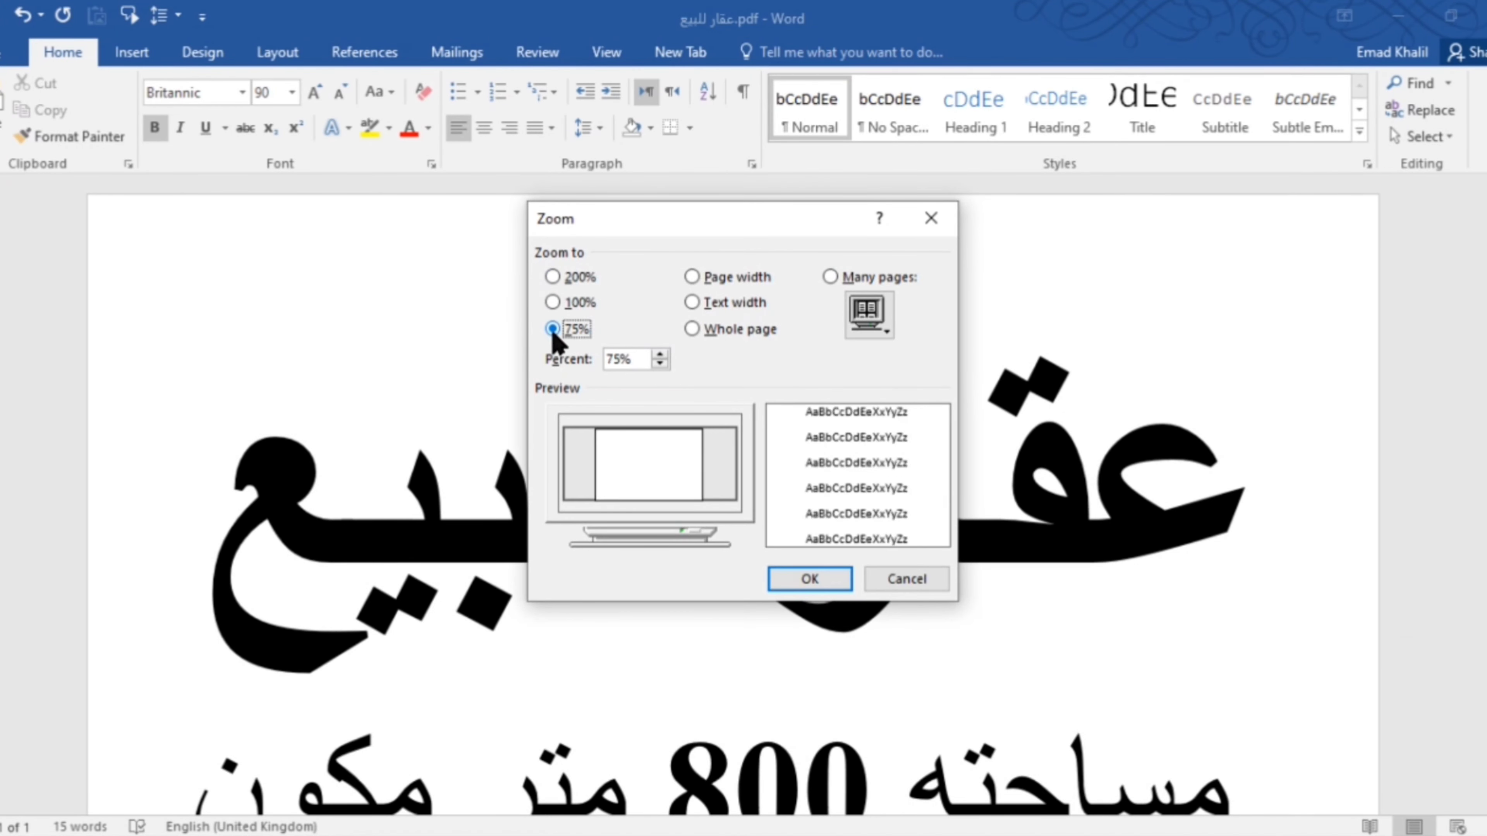
pyautogui.click(796, 577)
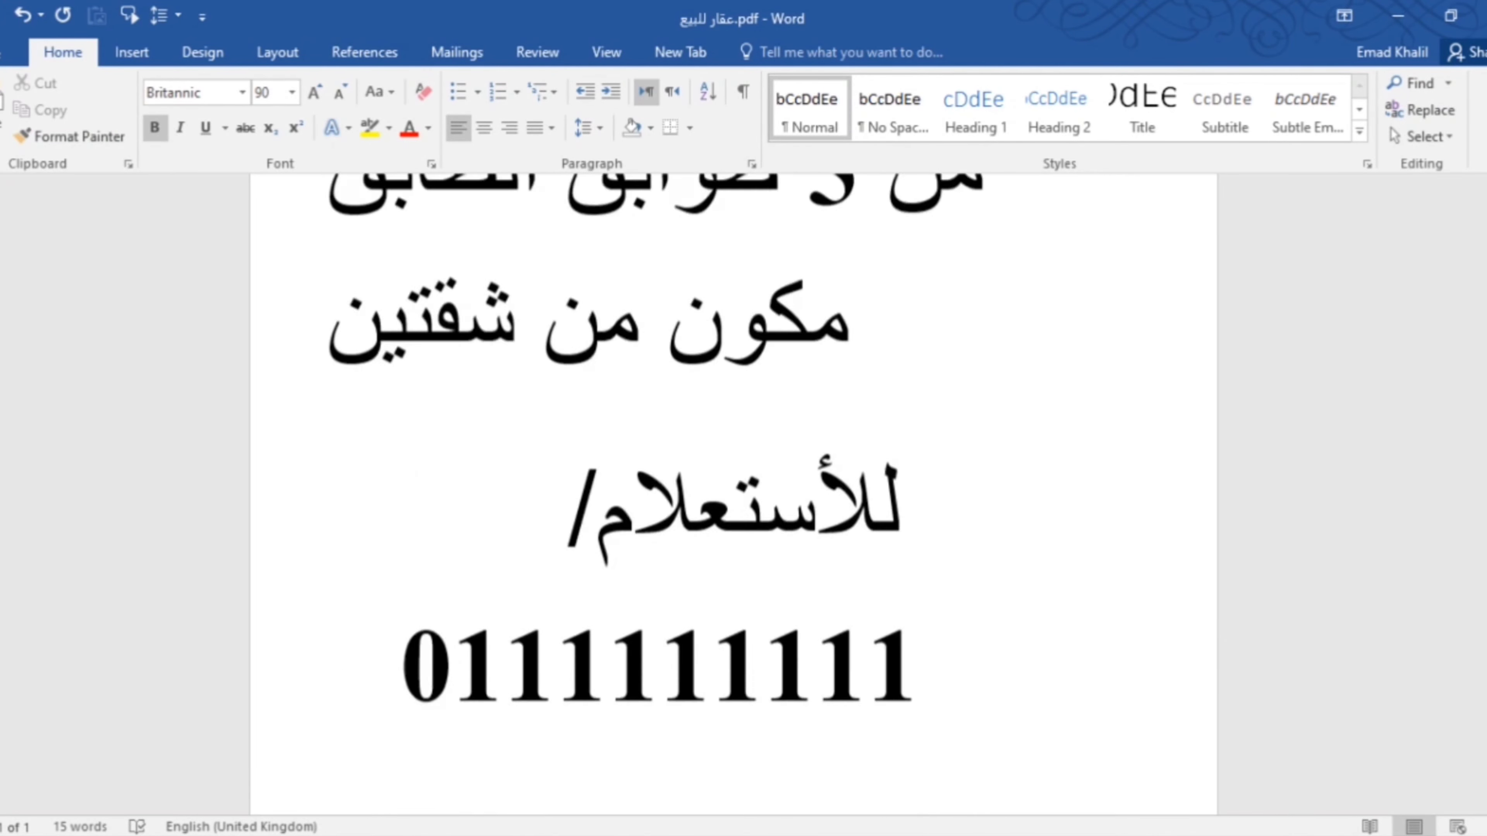
# - Save the advert as PDF (*.pdf) in New folder (3), replacing the existing عقار للبيع.pdf
pyautogui.click(6, 58)
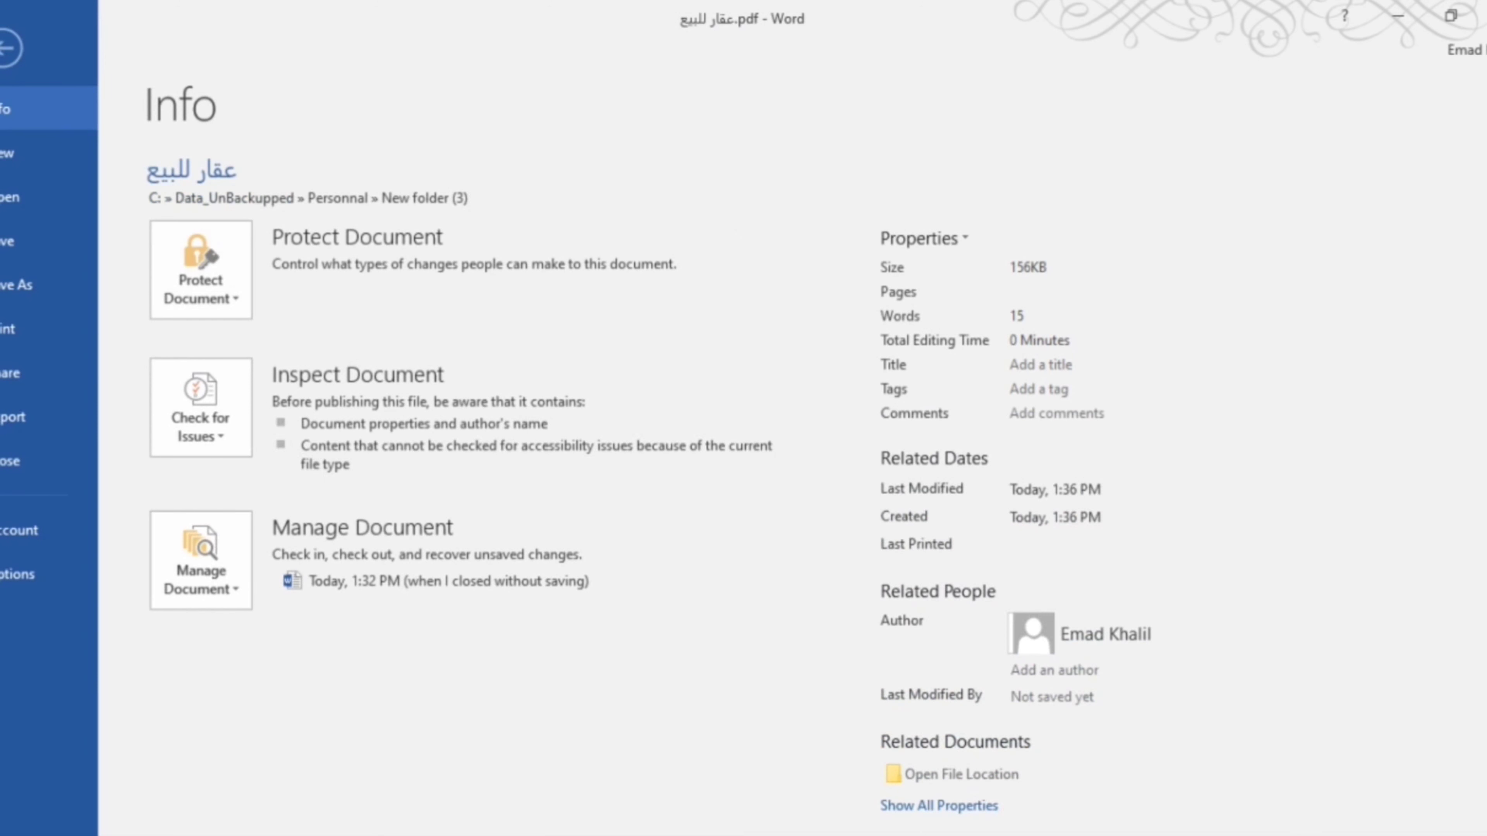
pyautogui.click(23, 291)
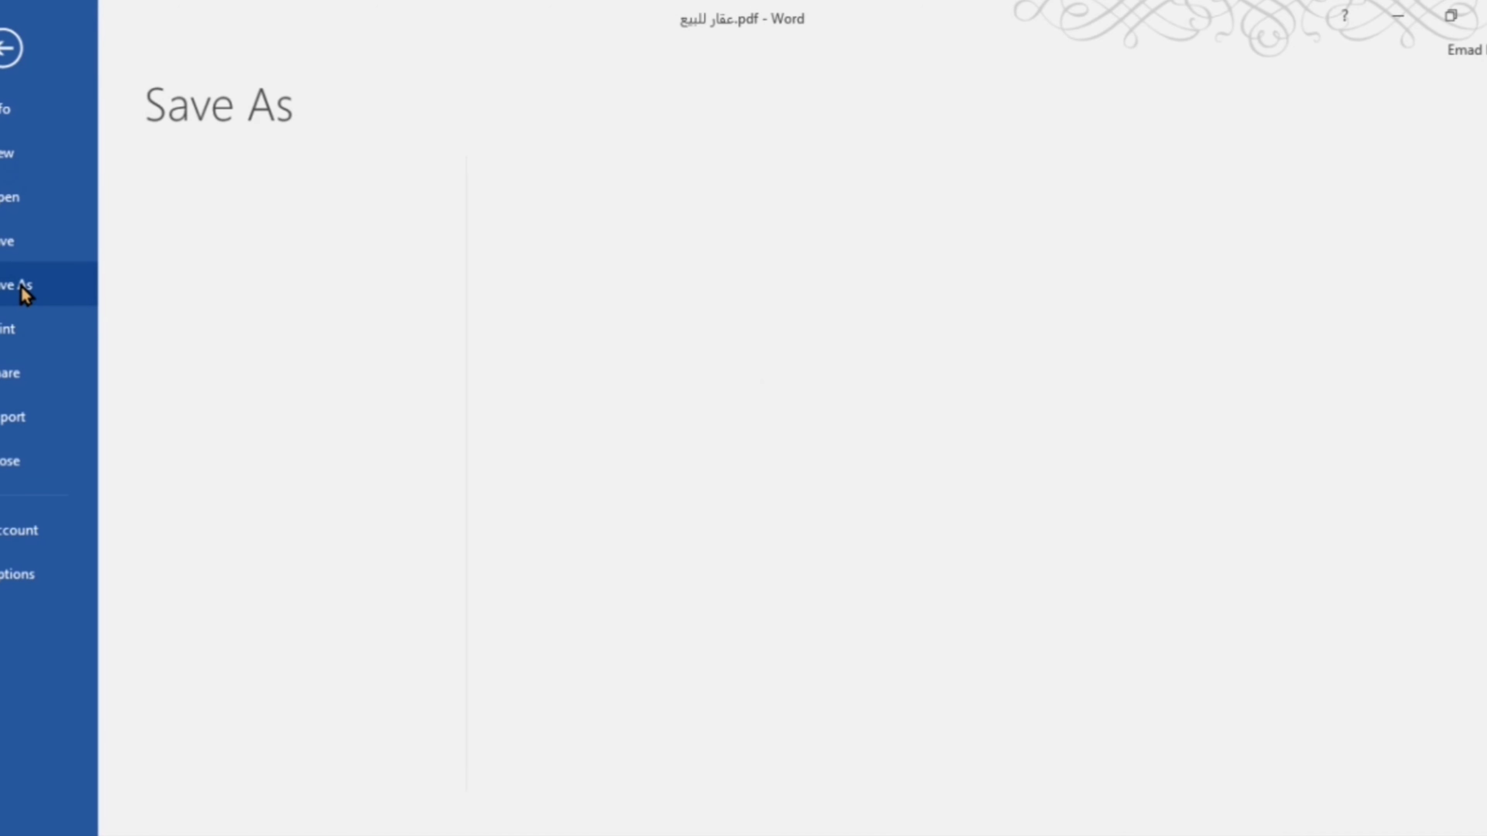
pyautogui.click(609, 228)
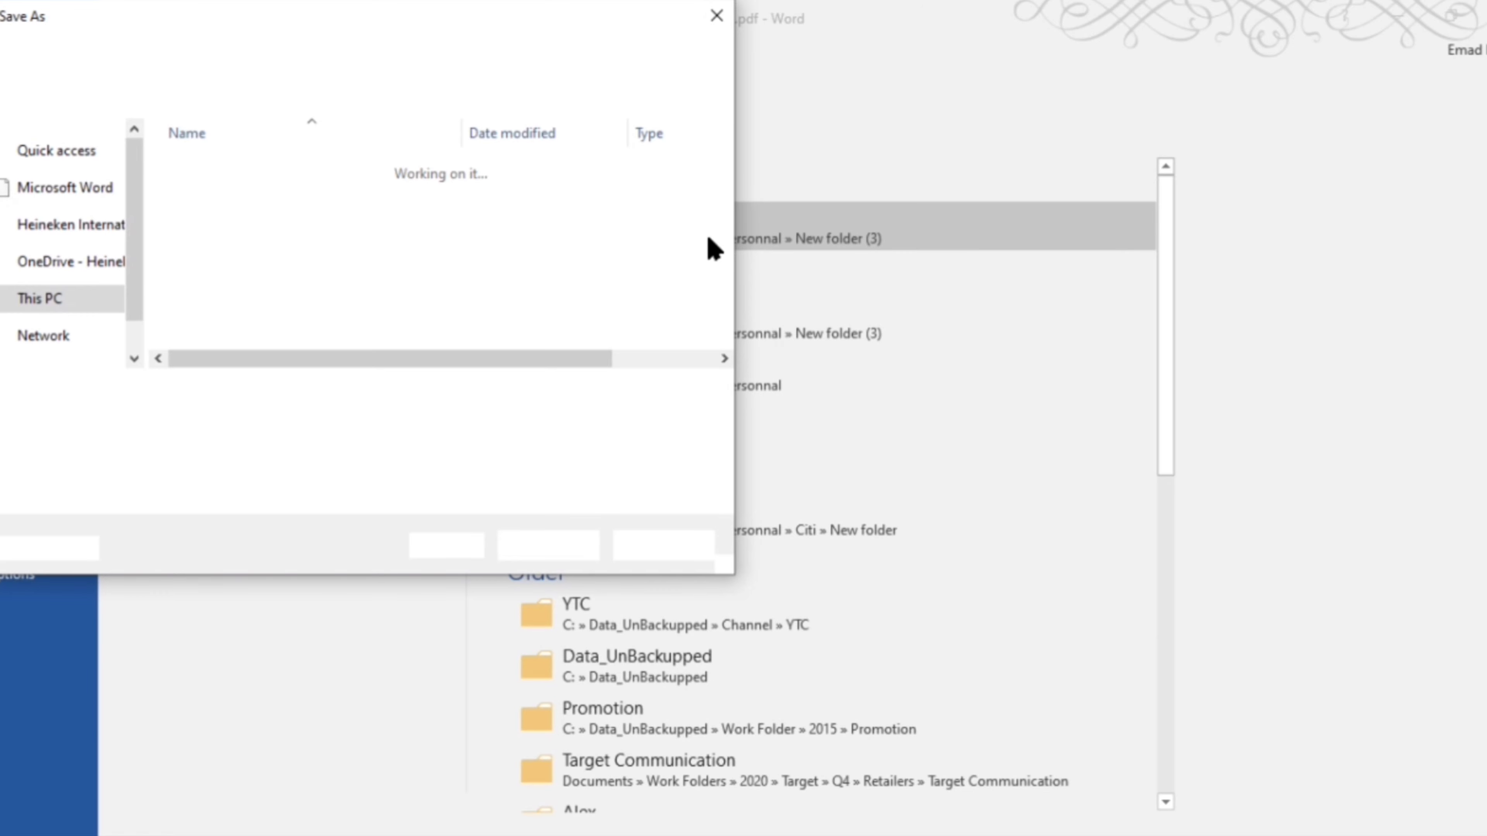
pyautogui.click(719, 423)
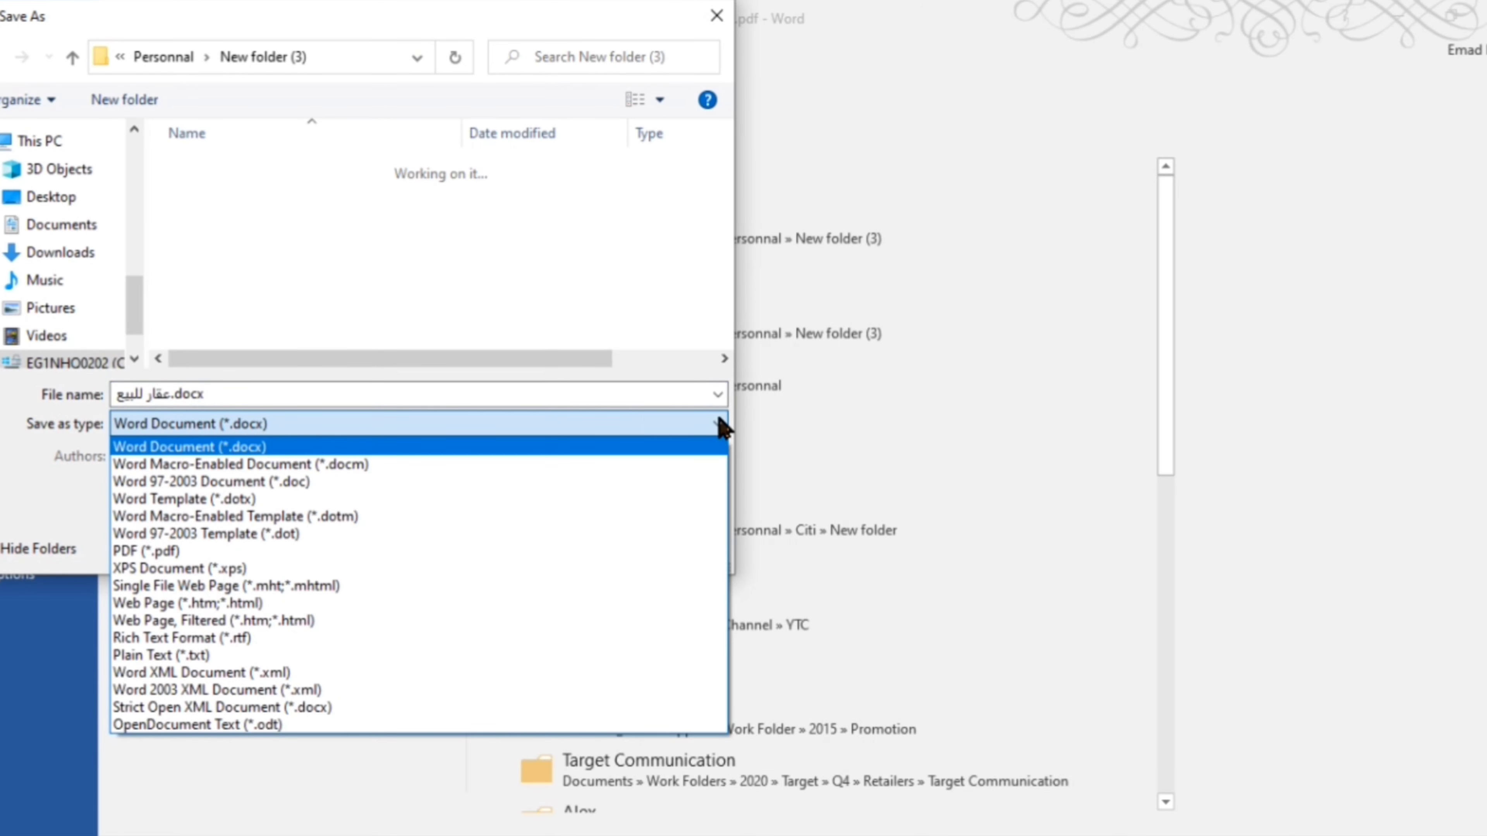
pyautogui.click(158, 553)
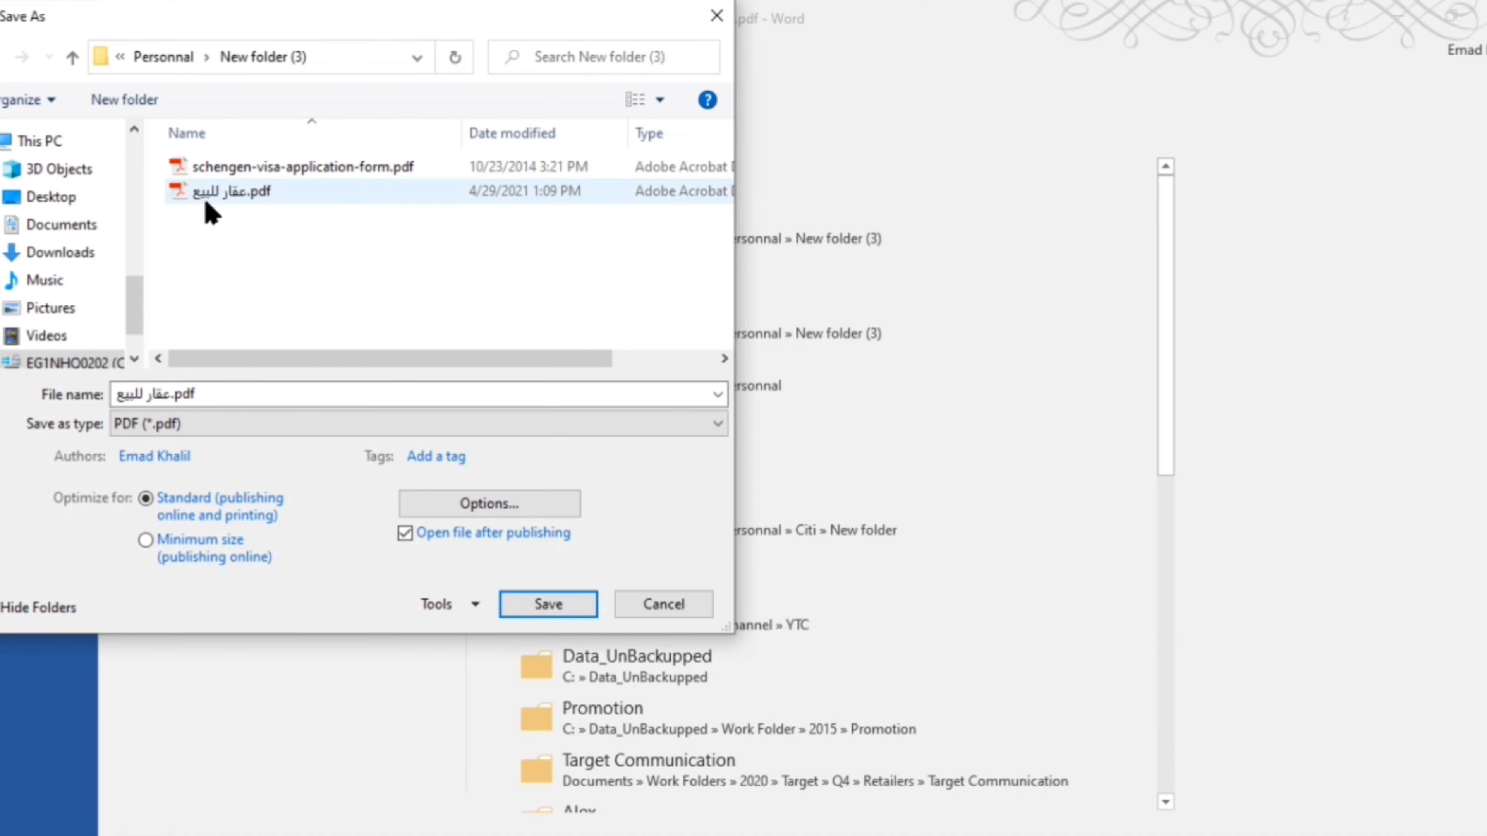
pyautogui.click(550, 606)
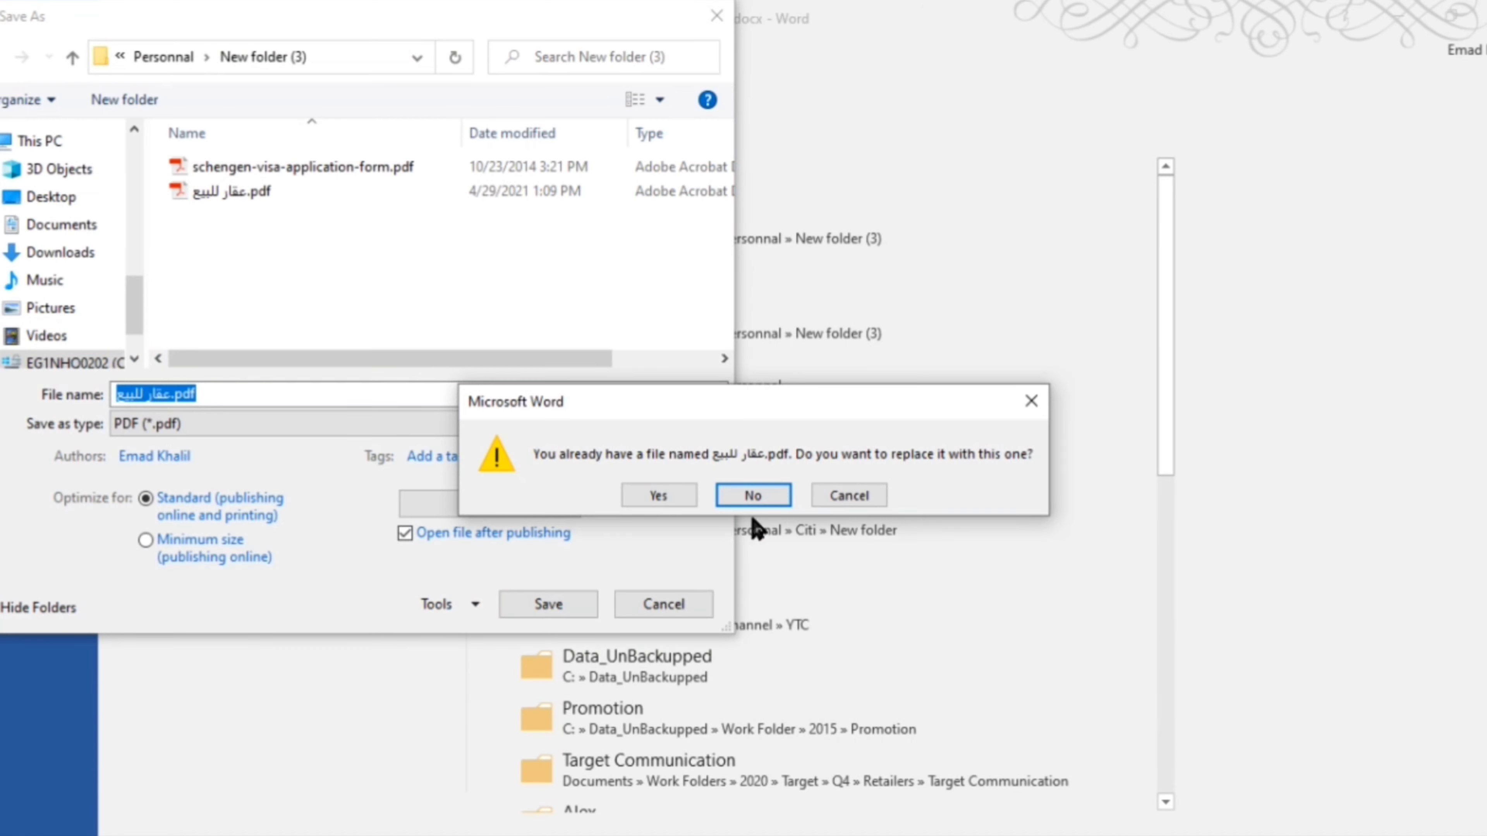
pyautogui.click(661, 494)
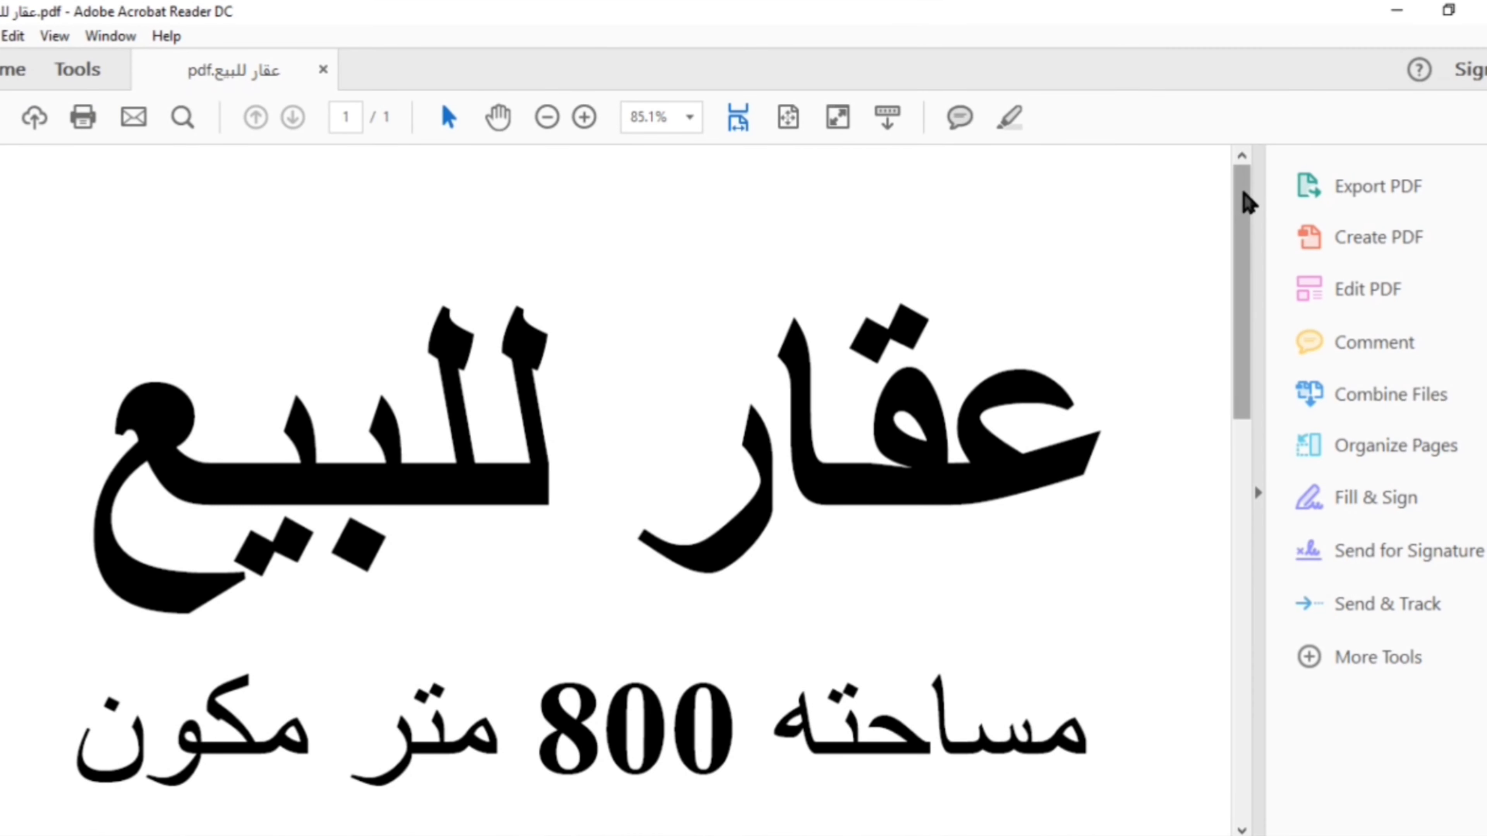
# - Check the updated number at the bottom of the PDF and open the Export PDF tool
pyautogui.moveTo(1244, 199); pyautogui.dragTo(1297, 603)
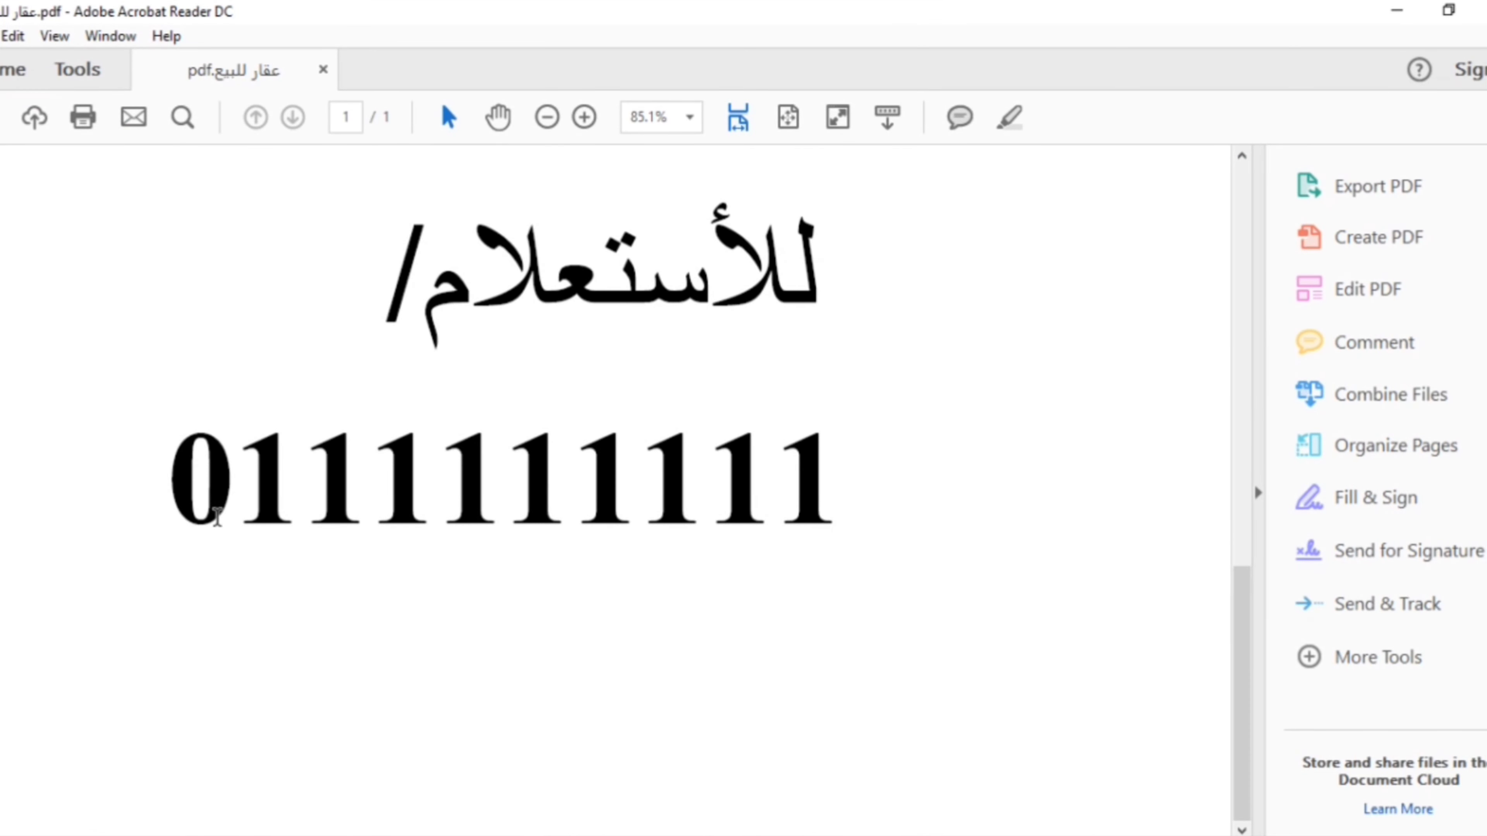
pyautogui.click(1377, 186)
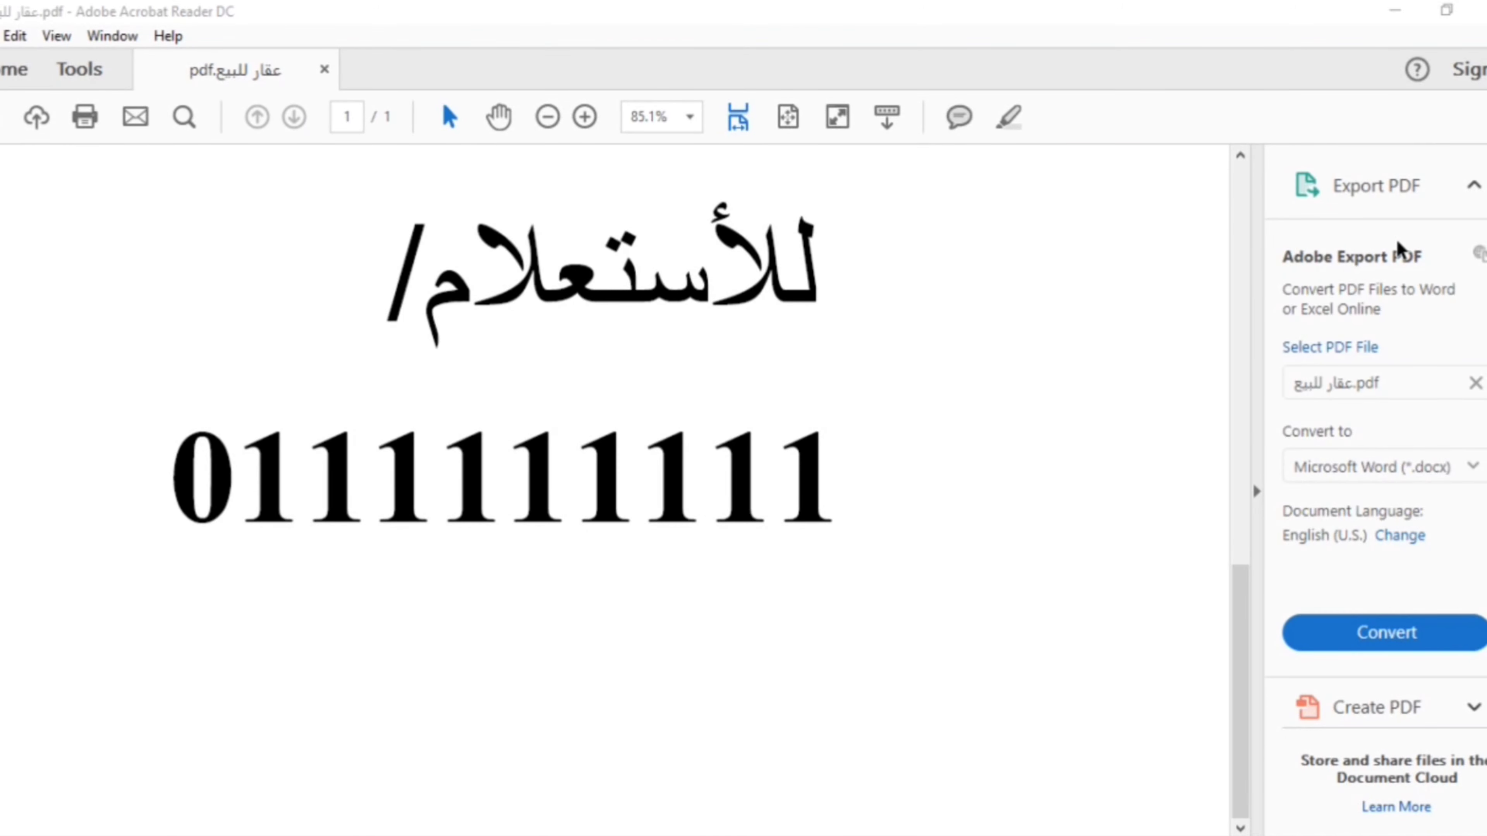